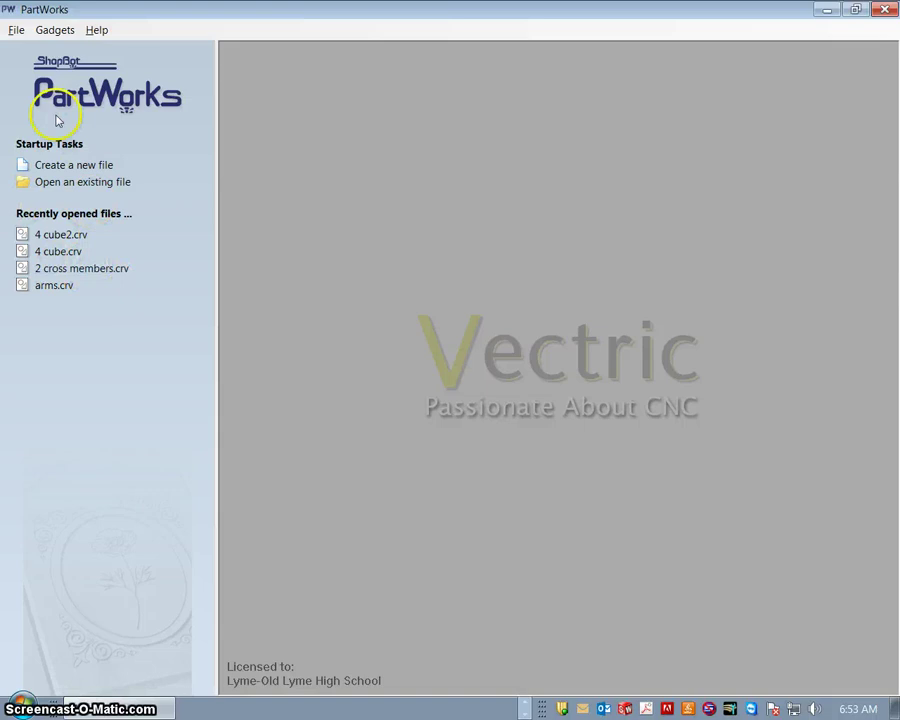
- Create a new job 24 inches wide, 6 inches high and 1 inch thick, with the XY origin at the lower-left corner
{"action": "left_click", "coordinate": [68, 166]}
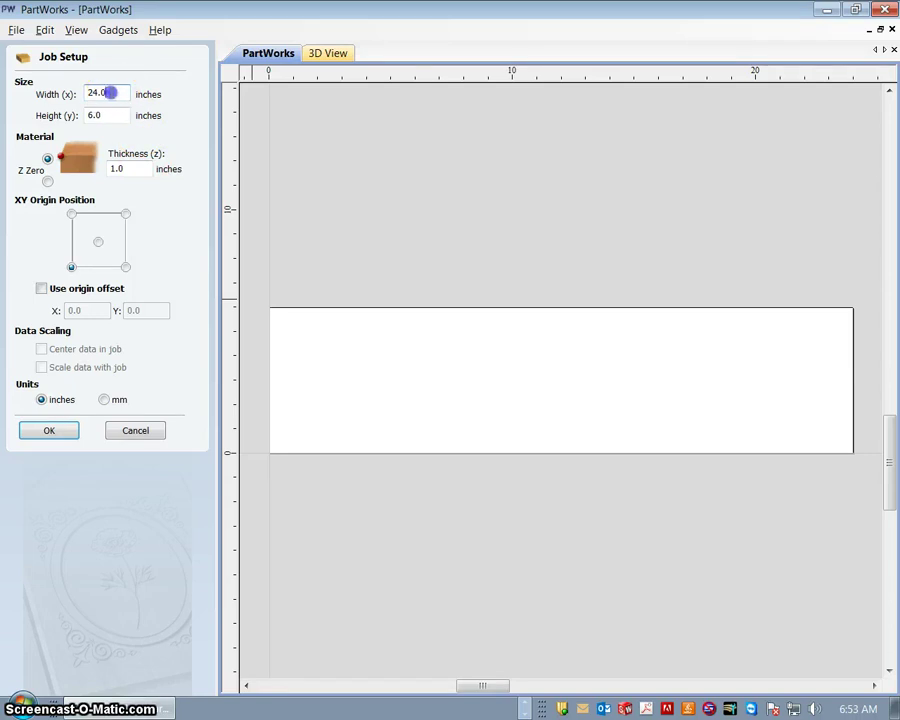
{"action": "left_click", "coordinate": [115, 116]}
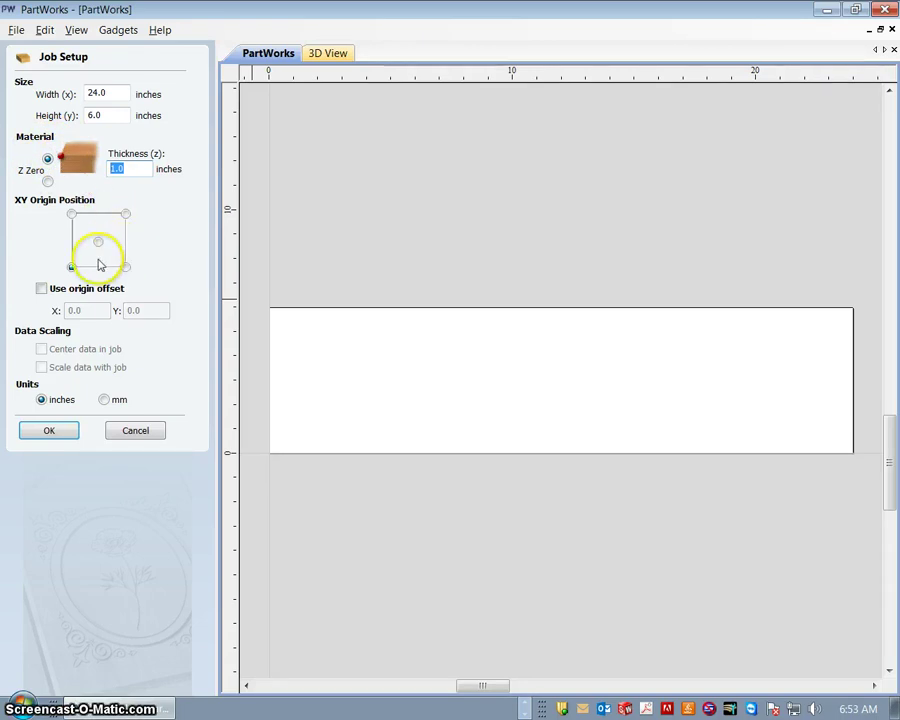
{"action": "left_click", "coordinate": [59, 432]}
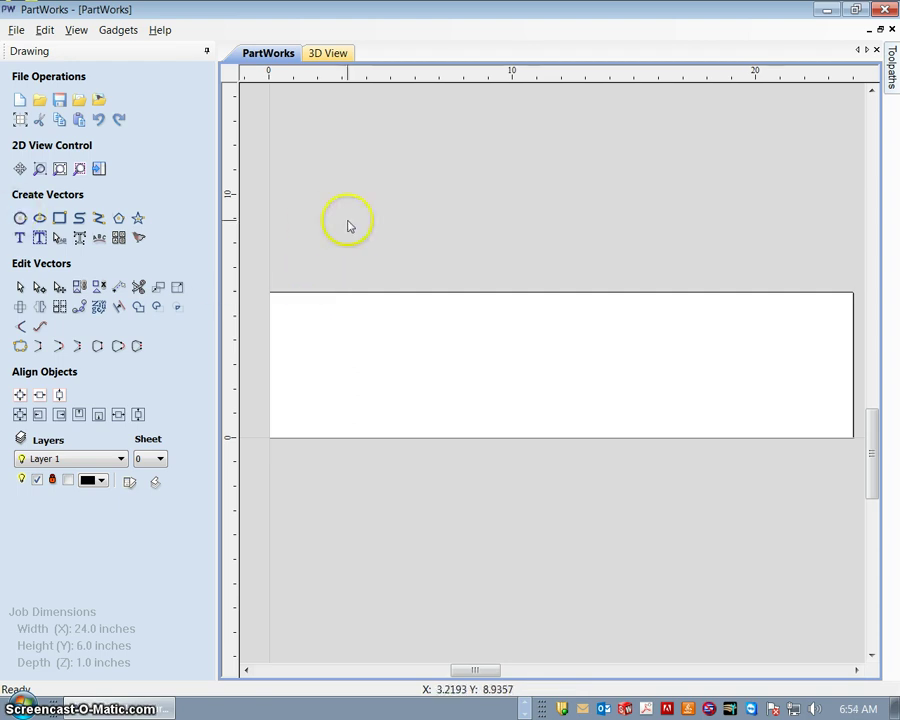
- Import the vectors from Derryw part c.DWG into the job
{"action": "left_click", "coordinate": [16, 30]}
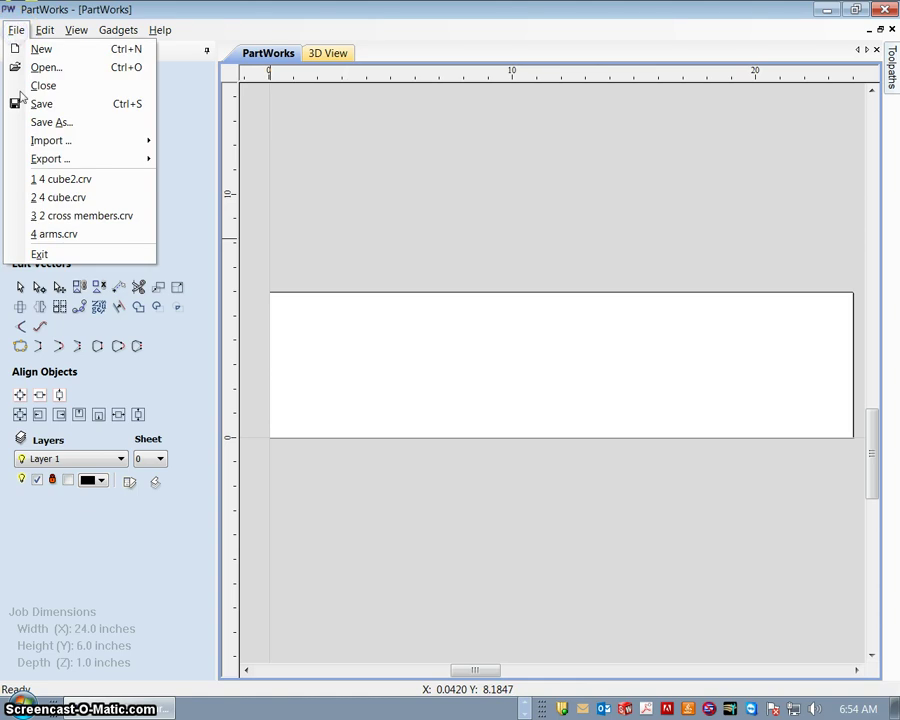
{"action": "mouse_move", "coordinate": [48, 140]}
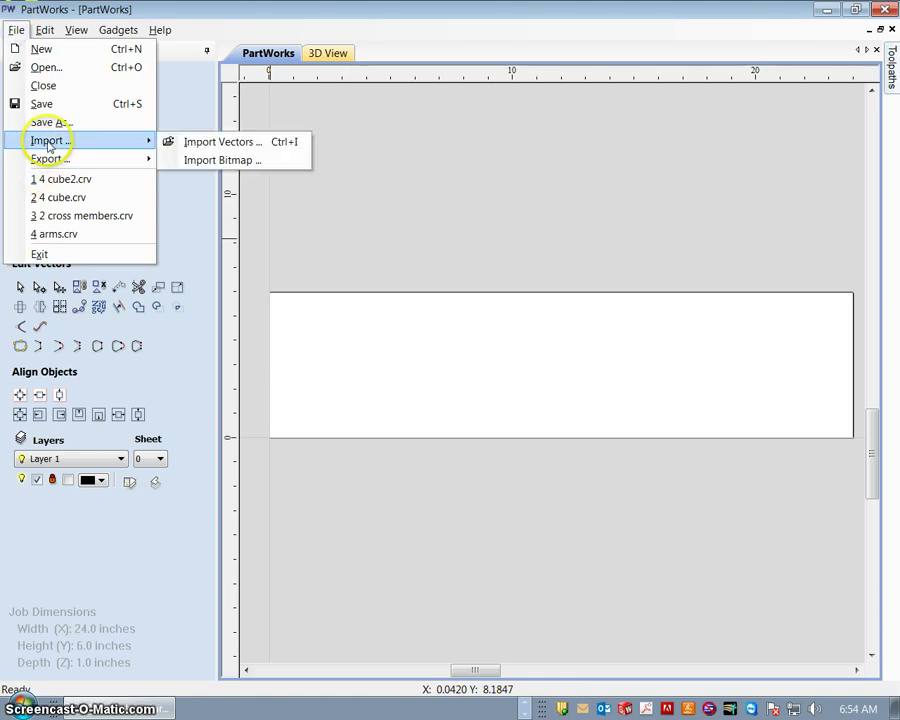
{"action": "left_click", "coordinate": [237, 148]}
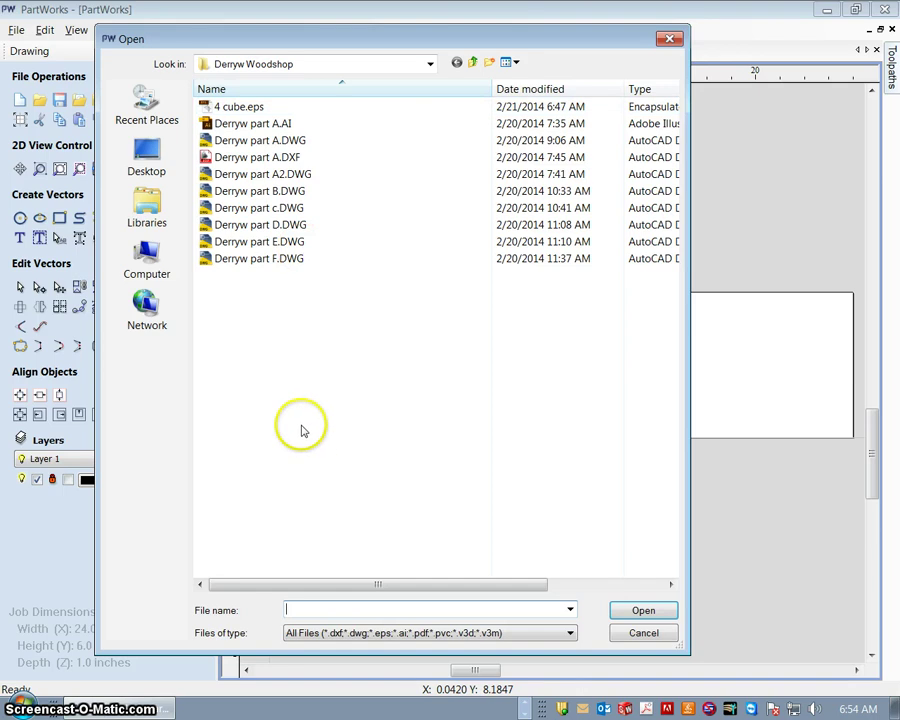
{"action": "double_click", "coordinate": [268, 209]}
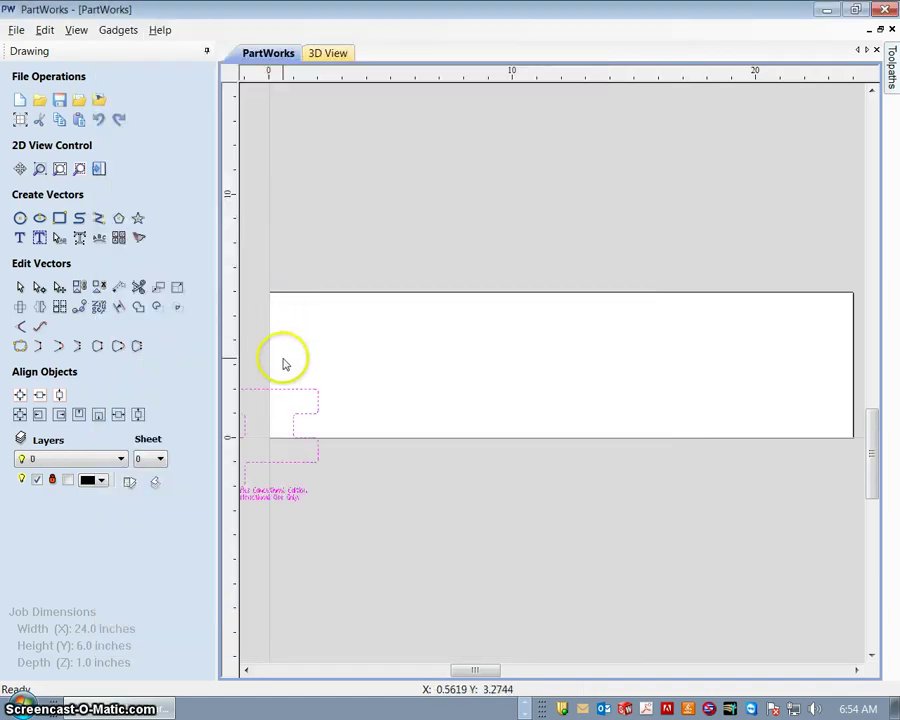
- Examine the imported part outline and its caption text relative to the material's lower-left corner
{"action": "scroll", "coordinate": [291, 407], "scroll_direction": "down", "scroll_amount": 1}
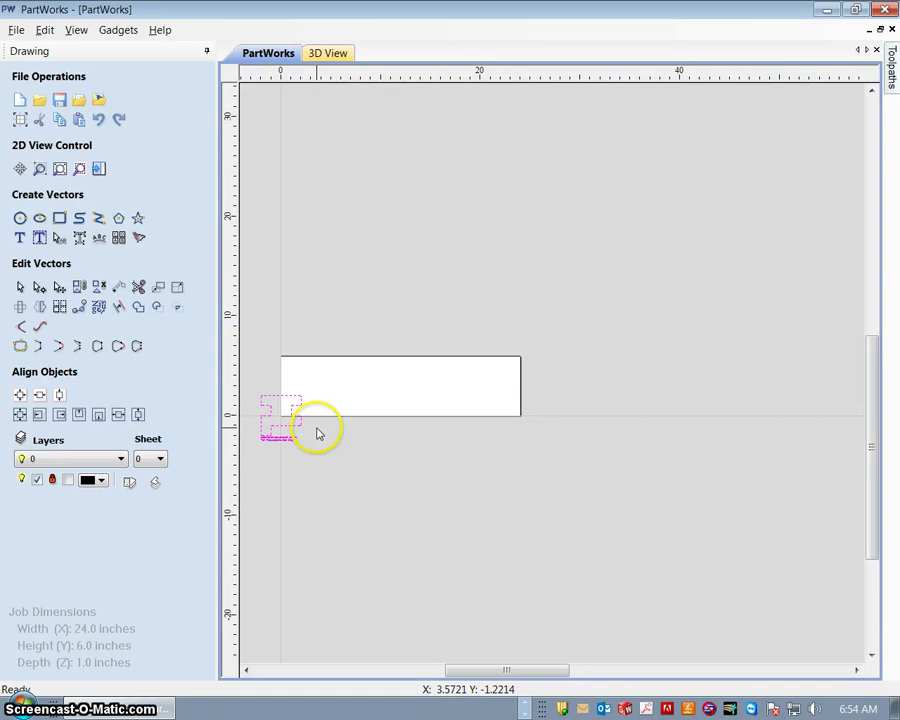
{"action": "scroll", "coordinate": [362, 447], "scroll_direction": "up", "scroll_amount": 2}
{"action": "scroll", "coordinate": [362, 447], "scroll_direction": "down", "scroll_amount": 3}
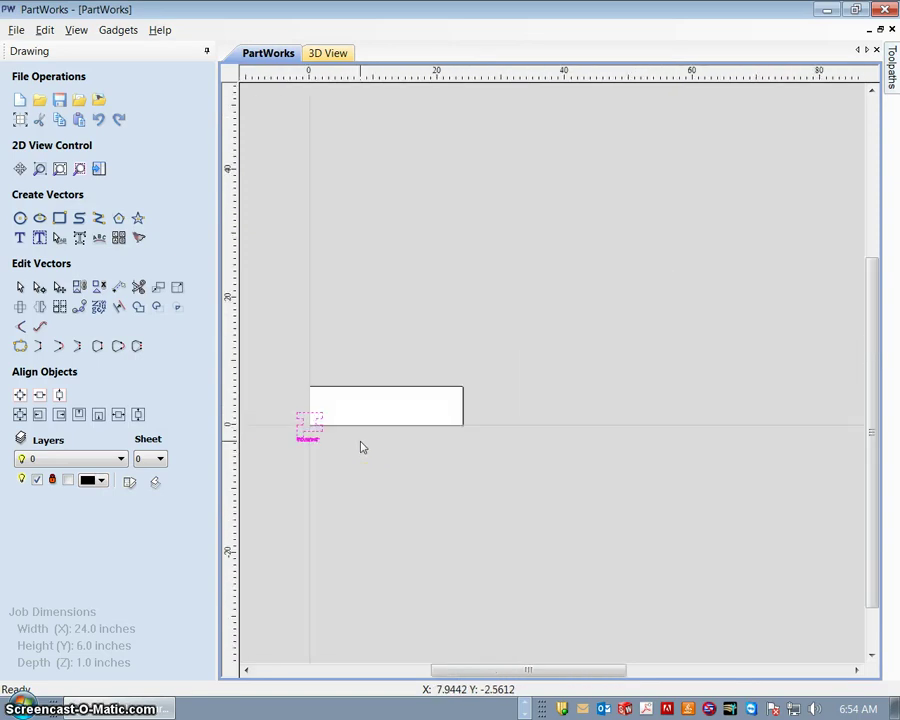
{"action": "scroll", "coordinate": [362, 447], "scroll_direction": "up", "scroll_amount": 1}
{"action": "scroll", "coordinate": [362, 447], "scroll_direction": "up", "scroll_amount": 1}
{"action": "scroll", "coordinate": [362, 447], "scroll_direction": "down", "scroll_amount": 1}
{"action": "scroll", "coordinate": [362, 447], "scroll_direction": "down", "scroll_amount": 1}
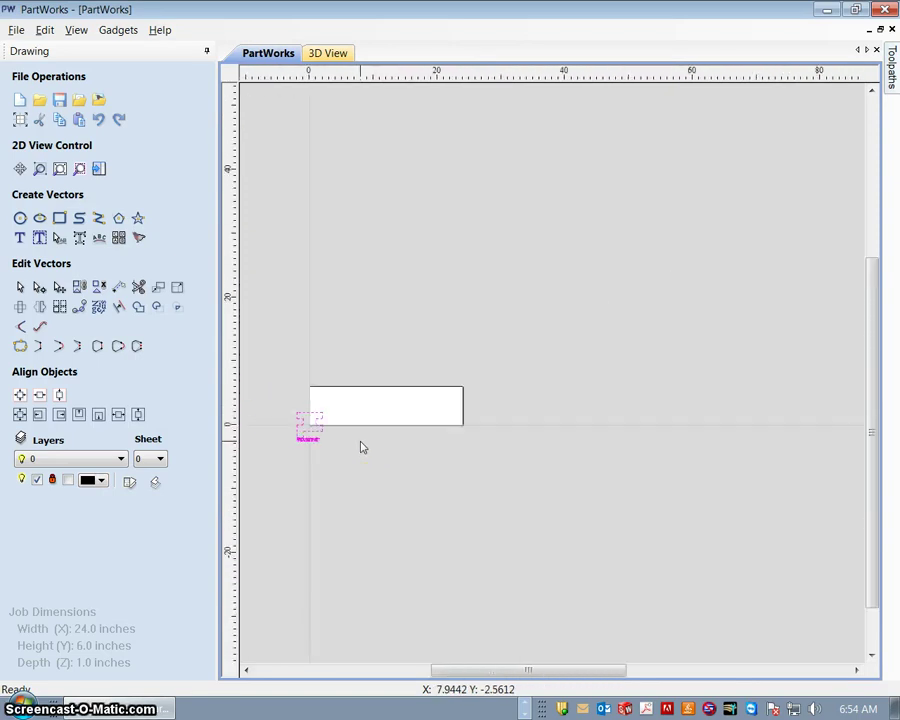
{"action": "scroll", "coordinate": [362, 447], "scroll_direction": "up", "scroll_amount": 2}
{"action": "scroll", "coordinate": [362, 447], "scroll_direction": "down", "scroll_amount": 1}
{"action": "middle_click_drag", "start_coordinate": [362, 447], "coordinate": [568, 354]}
{"action": "scroll", "coordinate": [555, 362], "scroll_direction": "up", "scroll_amount": 1}
{"action": "scroll", "coordinate": [555, 362], "scroll_direction": "up", "scroll_amount": 3}
{"action": "middle_click_drag", "start_coordinate": [482, 331], "coordinate": [581, 405]}
{"action": "scroll", "coordinate": [548, 464], "scroll_direction": "up", "scroll_amount": 3}
{"action": "scroll", "coordinate": [519, 456], "scroll_direction": "down", "scroll_amount": 1}
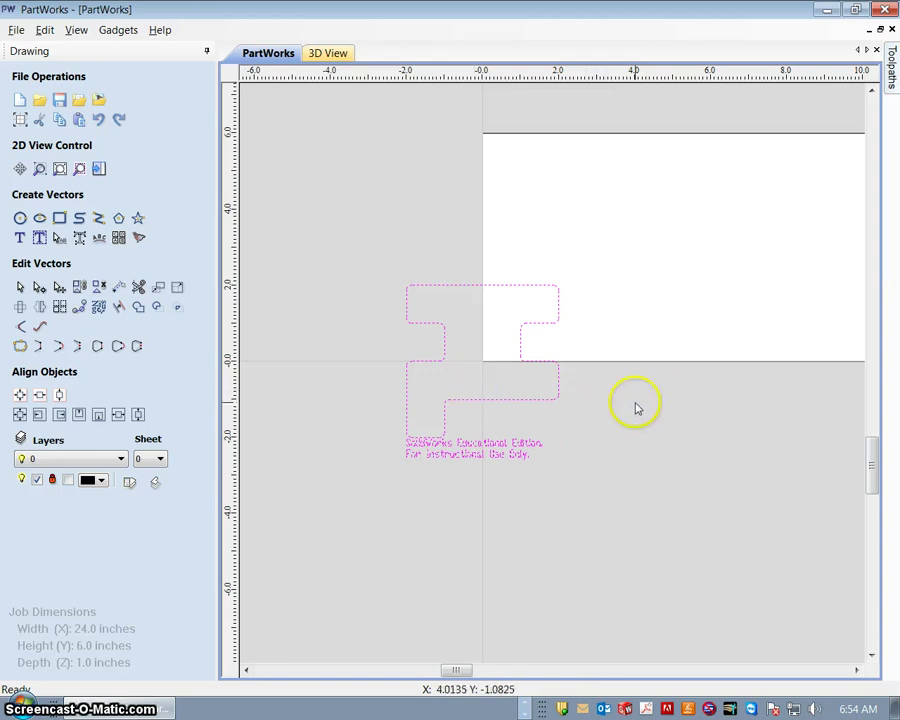
{"action": "scroll", "coordinate": [635, 408], "scroll_direction": "down", "scroll_amount": 1}
{"action": "middle_click_drag", "start_coordinate": [602, 383], "coordinate": [554, 375]}
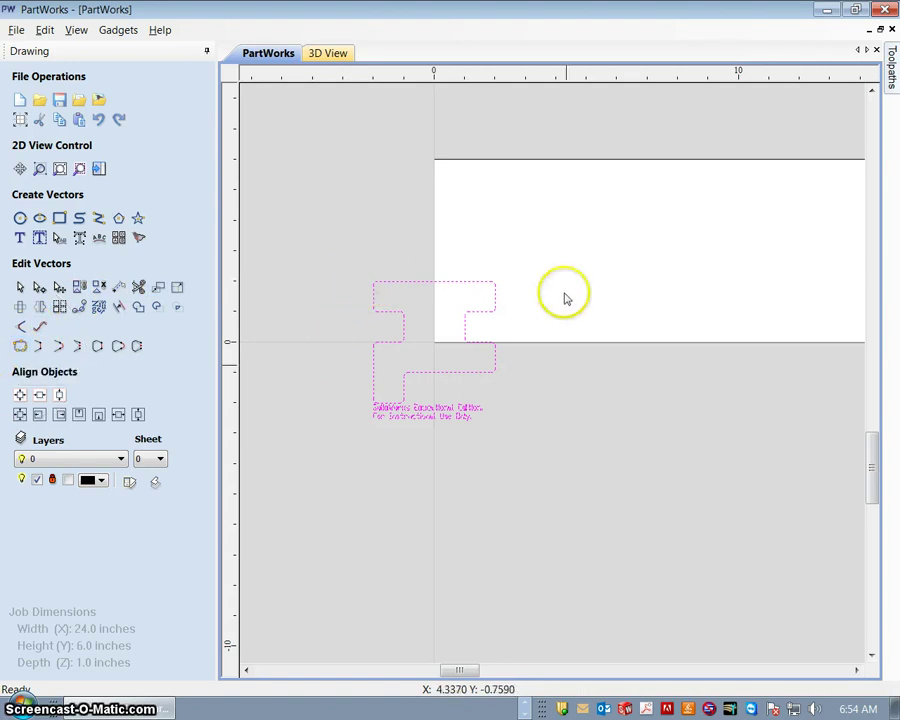
- Join the imported open vectors using a tolerance of 0.05 inches
{"action": "left_click", "coordinate": [20, 348]}
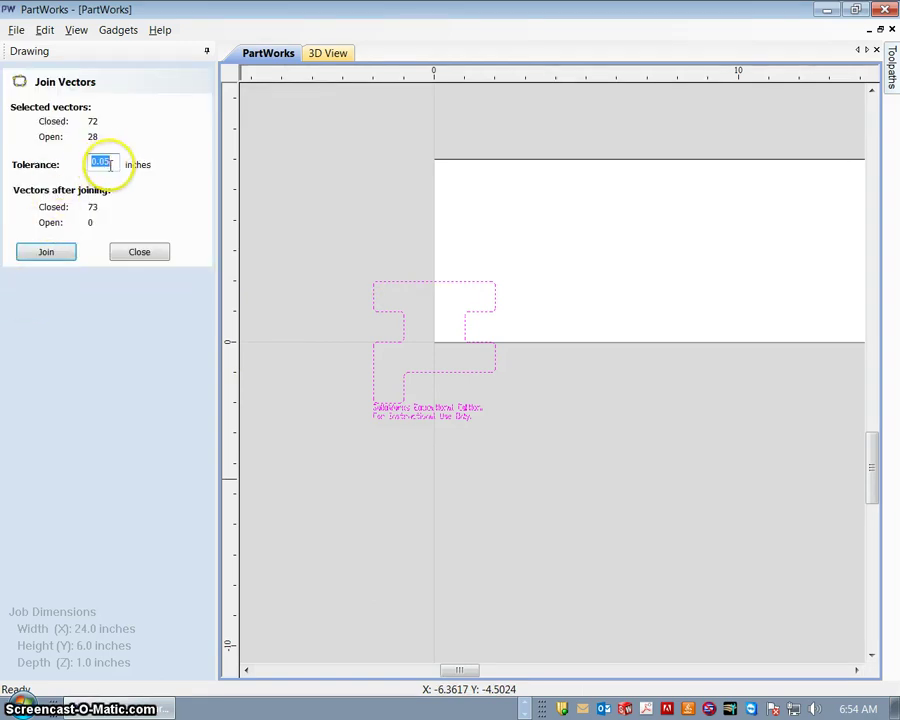
{"action": "left_click", "coordinate": [62, 251]}
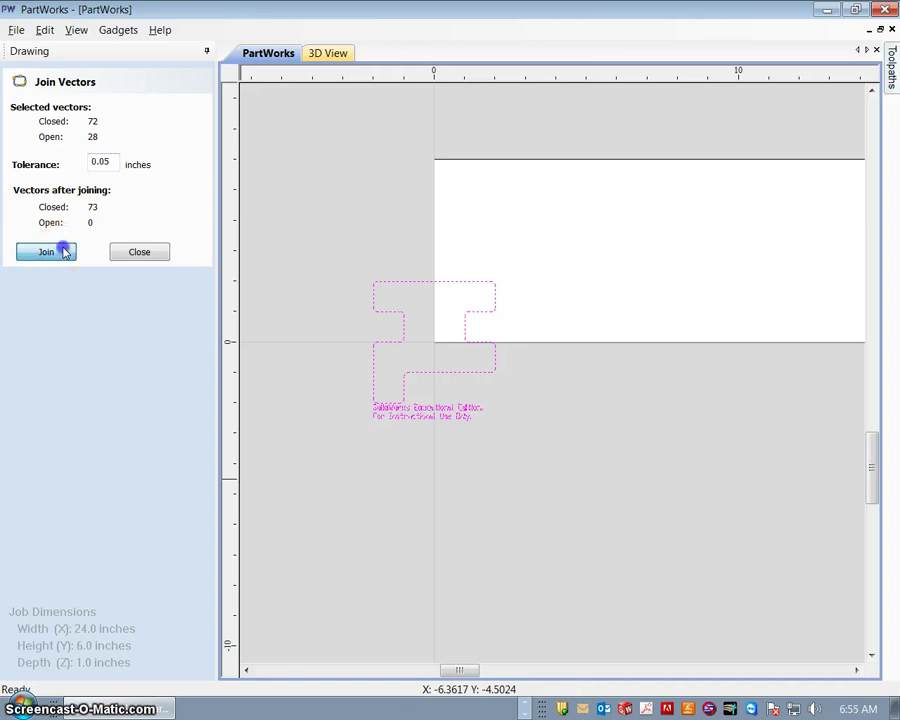
{"action": "left_click", "coordinate": [139, 253]}
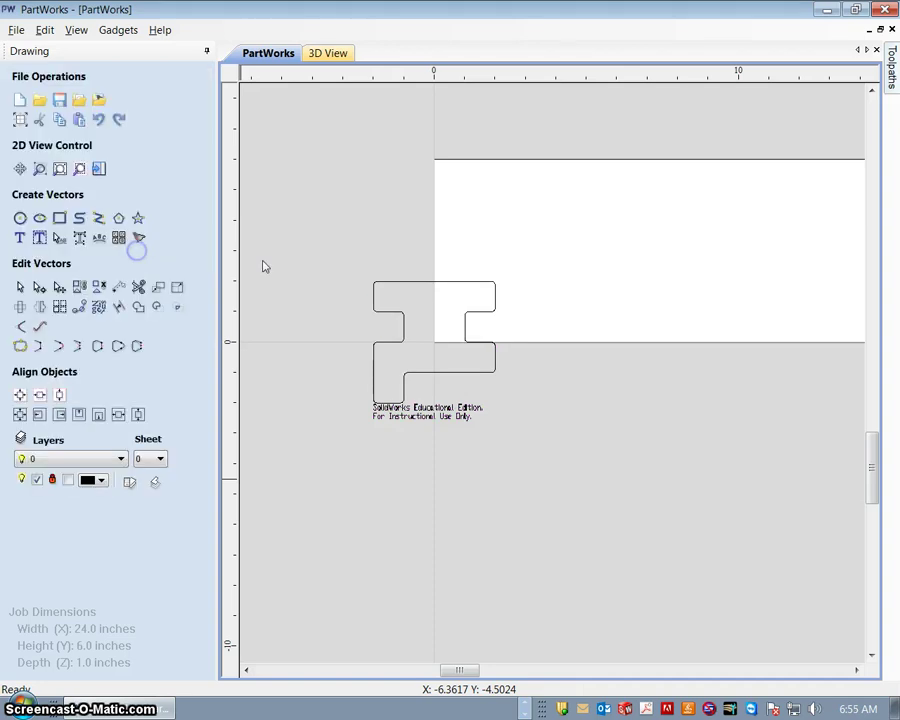
- Move the joined part outline onto the material near its lower-left corner and delete the SolidWorks Educational Edition text
{"action": "left_click", "coordinate": [442, 285]}
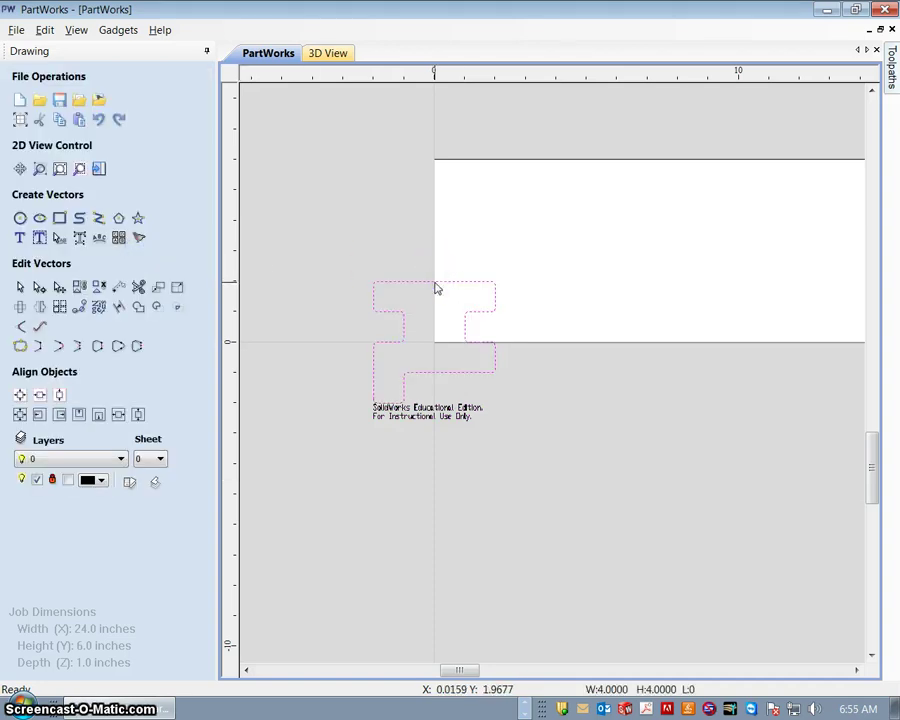
{"action": "left_click", "coordinate": [451, 263]}
{"action": "left_click", "coordinate": [432, 285]}
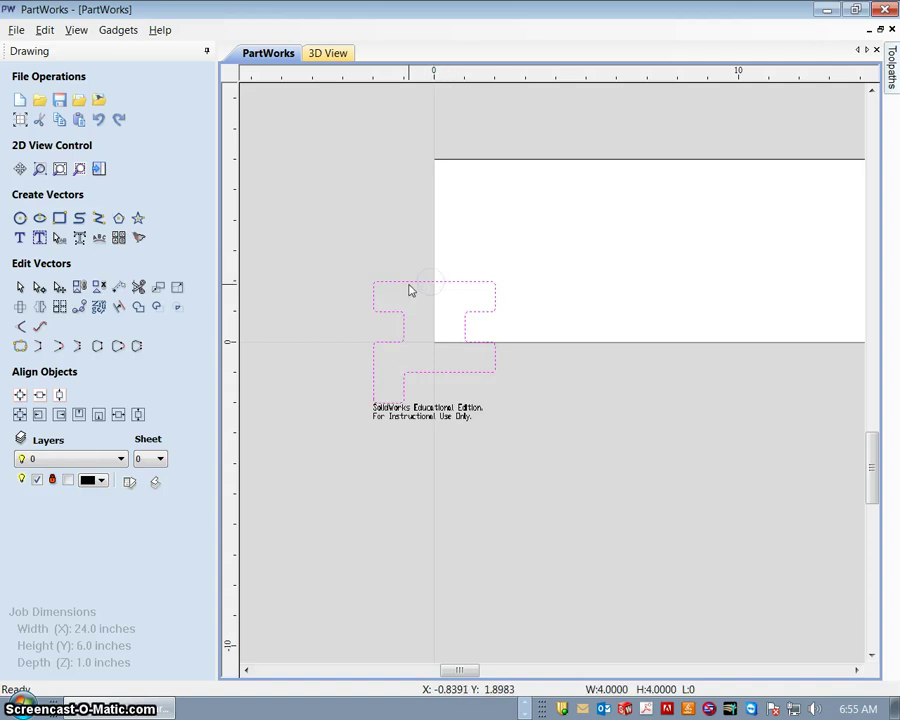
{"action": "left_click_drag", "start_coordinate": [409, 282], "coordinate": [472, 211]}
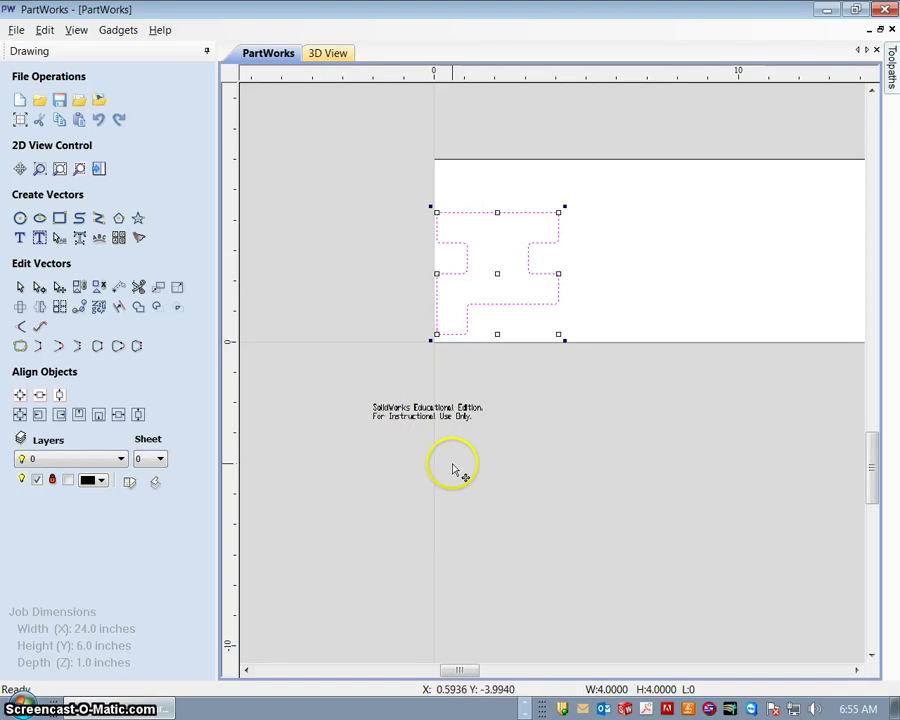
{"action": "left_click_drag", "start_coordinate": [348, 380], "coordinate": [505, 457]}
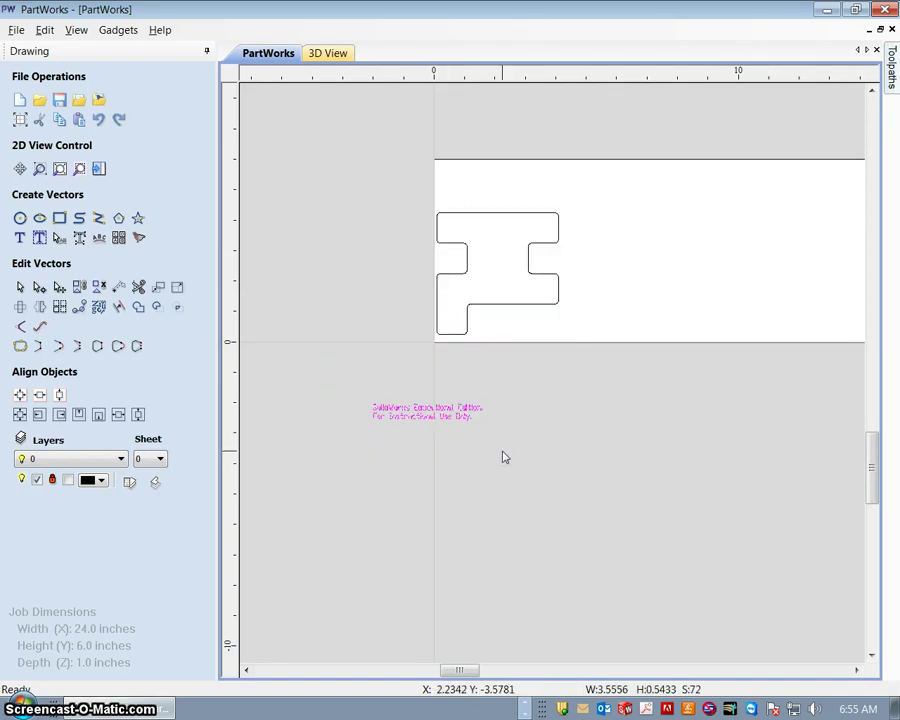
{"action": "key", "text": "Delete"}
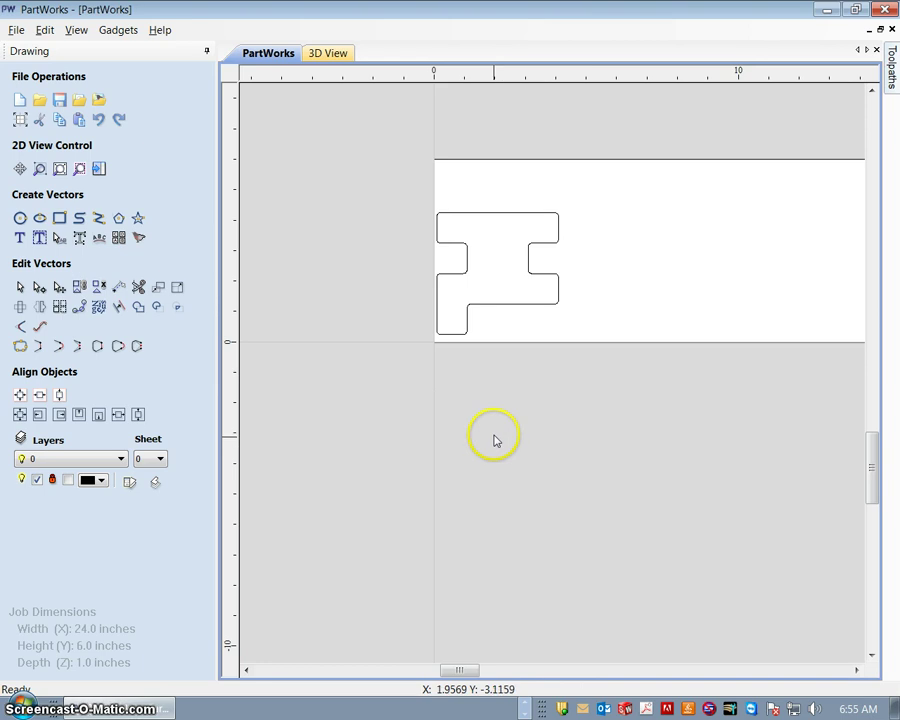
- Shift the part outline inward from the material's edges and rotate it by 90 degrees about its center
{"action": "left_click", "coordinate": [493, 214]}
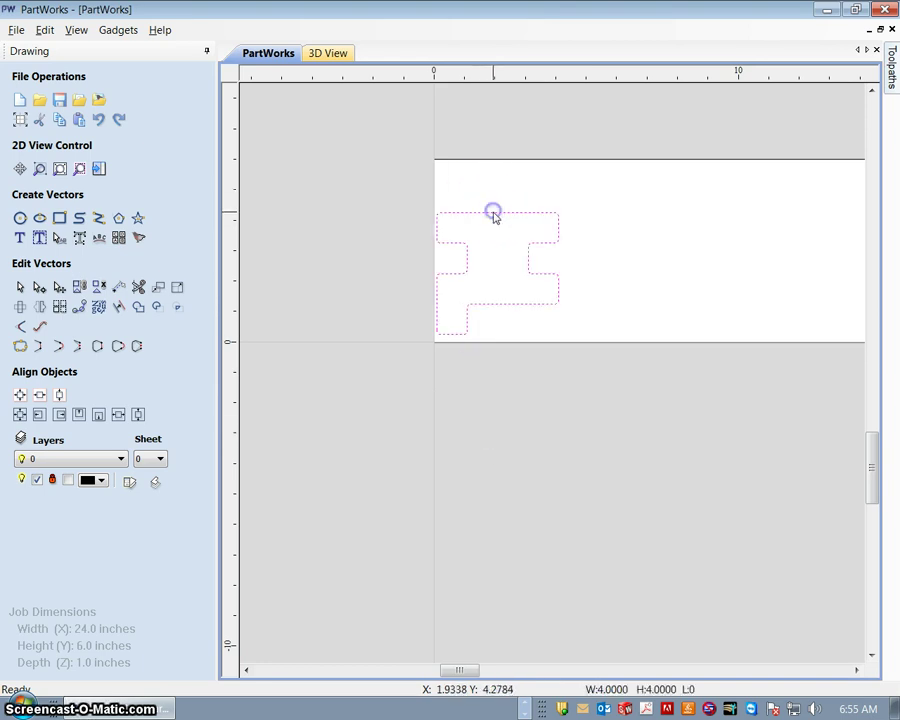
{"action": "left_click_drag", "start_coordinate": [492, 212], "coordinate": [538, 181]}
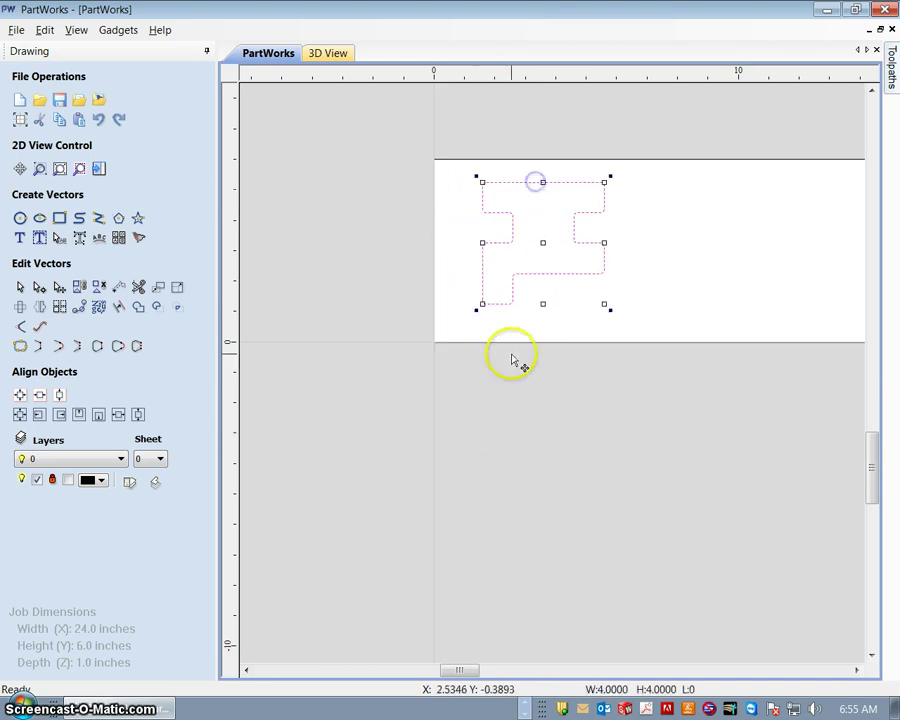
{"action": "left_click", "coordinate": [20, 310]}
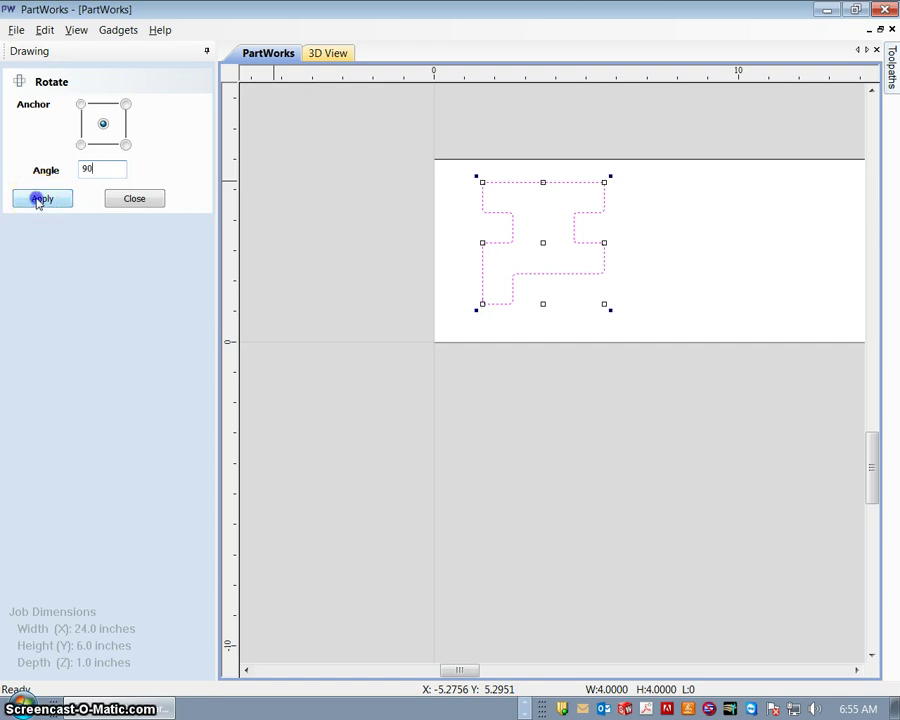
{"action": "left_click", "coordinate": [40, 199]}
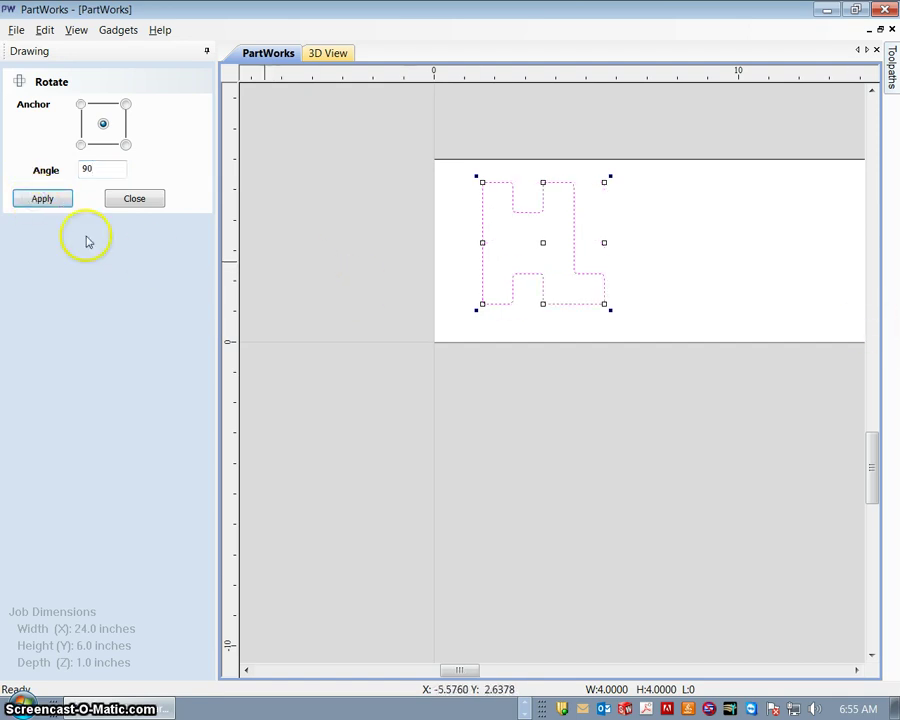
{"action": "left_click", "coordinate": [134, 200]}
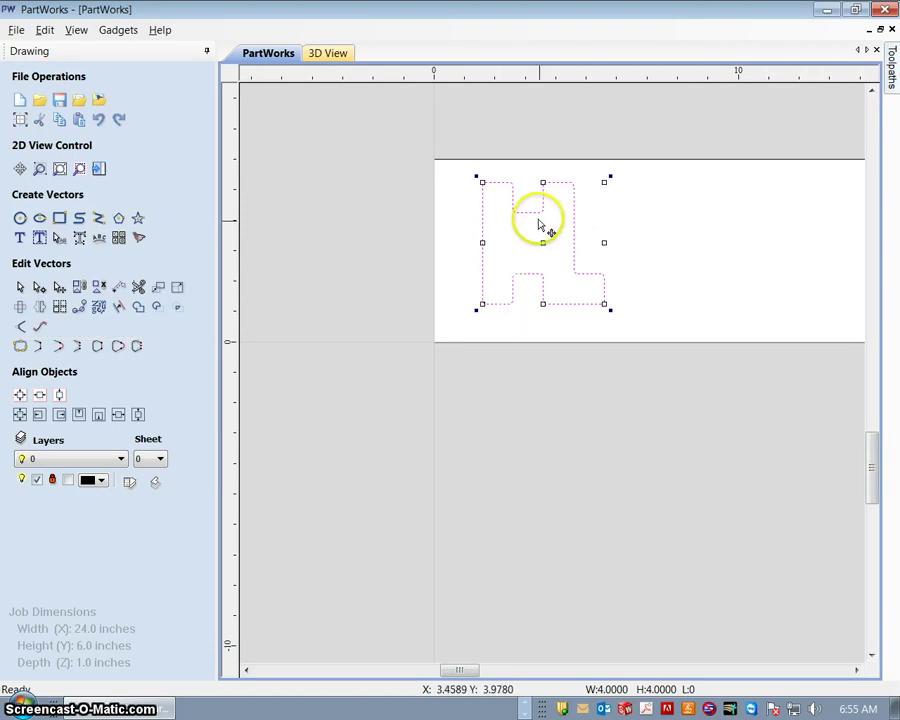
- Reposition the rotated outline near the material's left end and nudge it so it sits roughly midway between the long edges
{"action": "left_click_drag", "start_coordinate": [532, 210], "coordinate": [410, 230]}
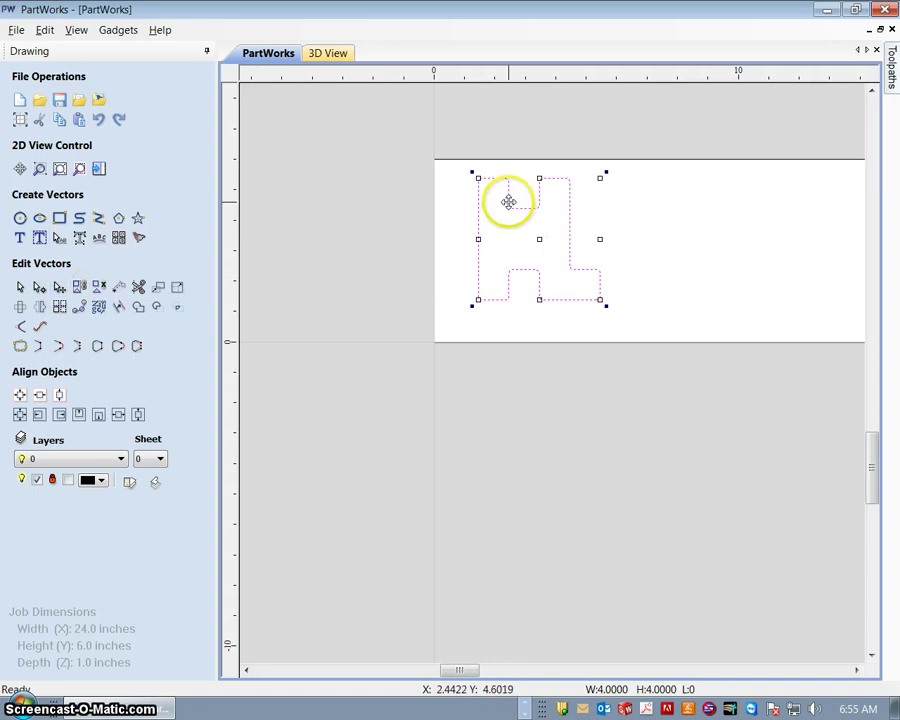
{"action": "mouse_move", "coordinate": [509, 207]}
{"action": "left_mouse_down"}
{"action": "mouse_move", "coordinate": [652, 207]}
{"action": "mouse_move", "coordinate": [530, 220]}
{"action": "mouse_move", "coordinate": [510, 211]}
{"action": "left_mouse_up"}
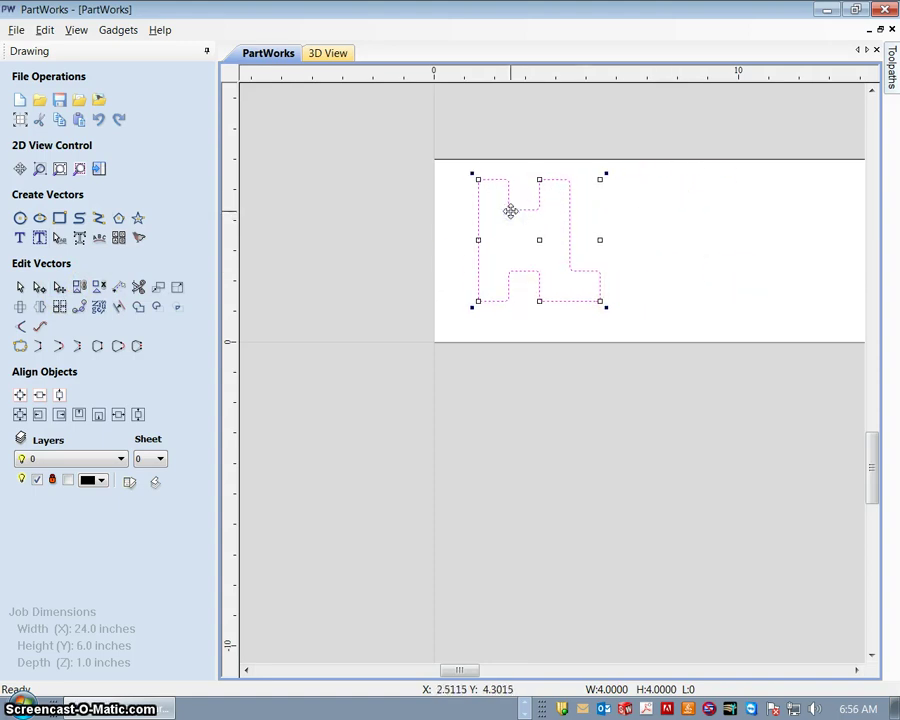
{"action": "key", "text": "Right"}
{"action": "key", "text": "Right"}
{"action": "key", "text": "Left"}
{"action": "key", "text": "Left"}
{"action": "key", "text": "Up"}
{"action": "key", "text": "Up"}
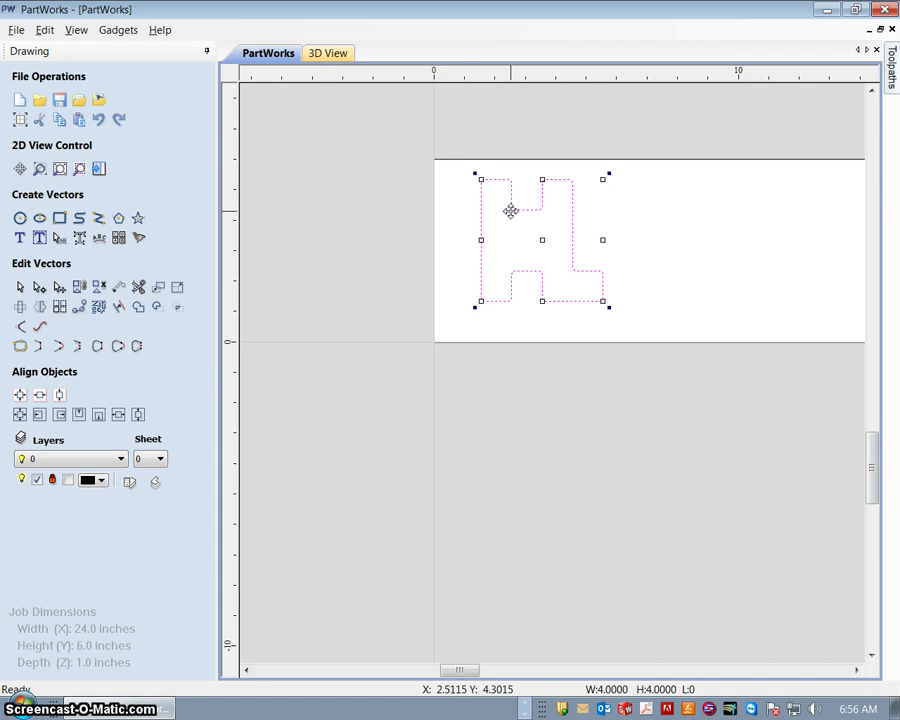
{"action": "key", "text": "Down"}
{"action": "key", "text": "Down"}
{"action": "key", "text": "Down"}
{"action": "key", "text": "Down"}
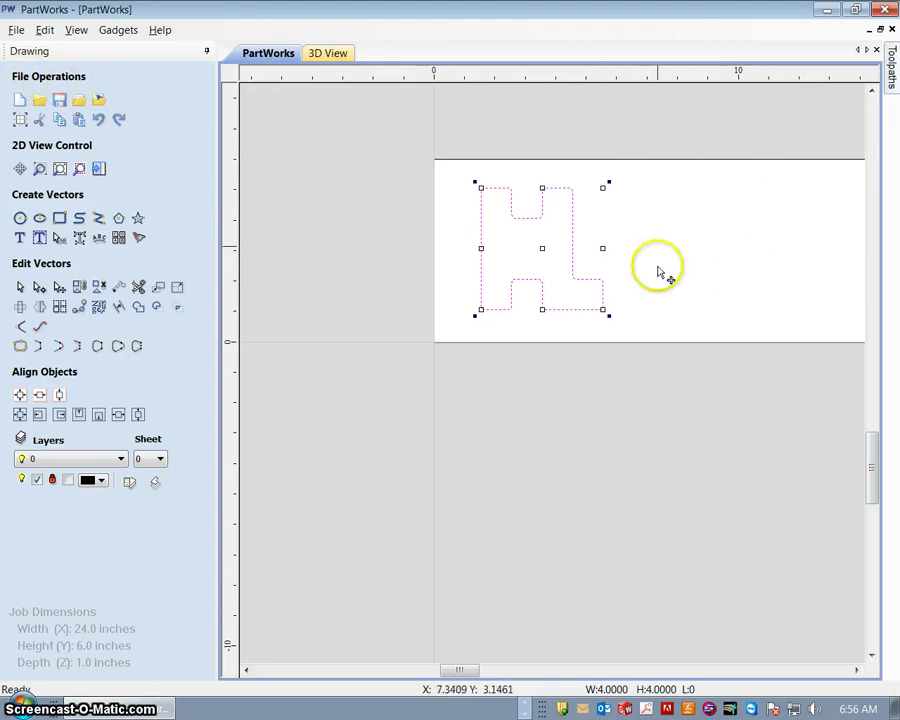
- Open the existing drawing 4 cube2.crv, saving the current job as "Derryw 4inch cube" in the Derryw Woodshop folder
{"action": "left_click", "coordinate": [16, 32]}
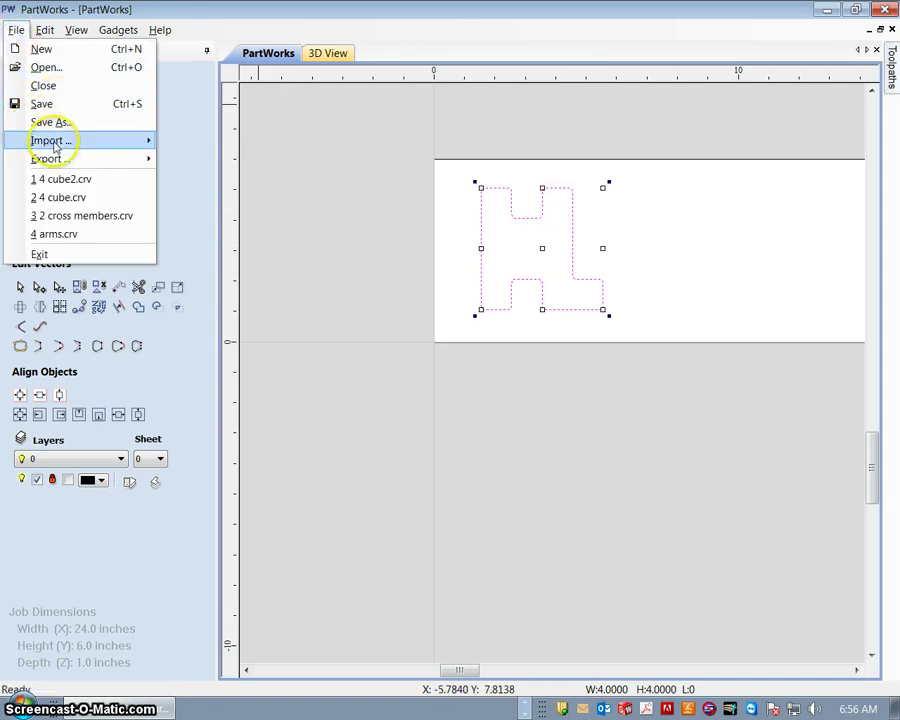
{"action": "left_click", "coordinate": [52, 70]}
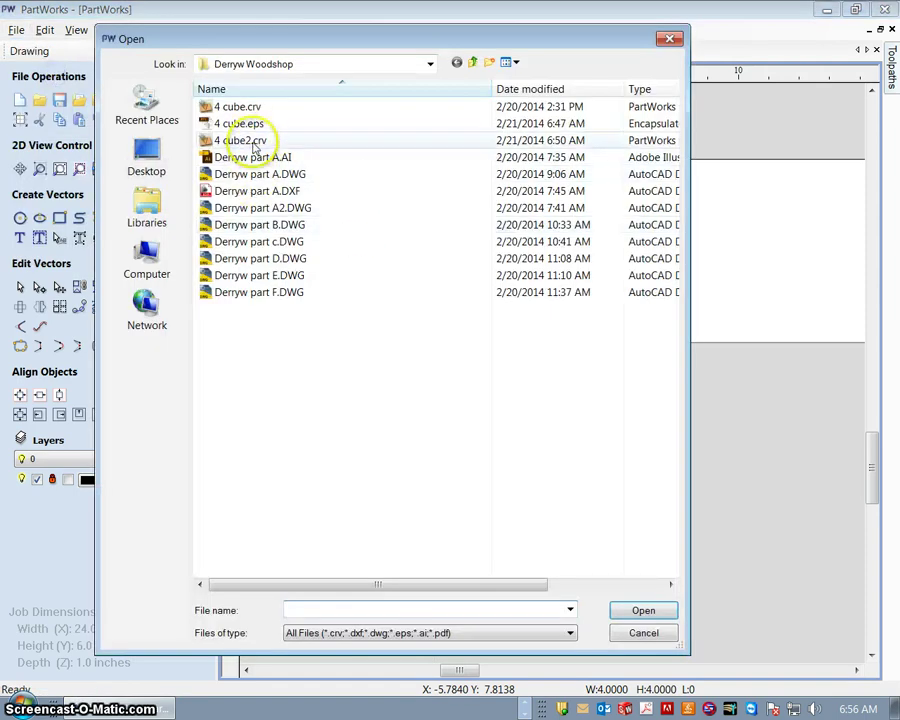
{"action": "double_click", "coordinate": [238, 141]}
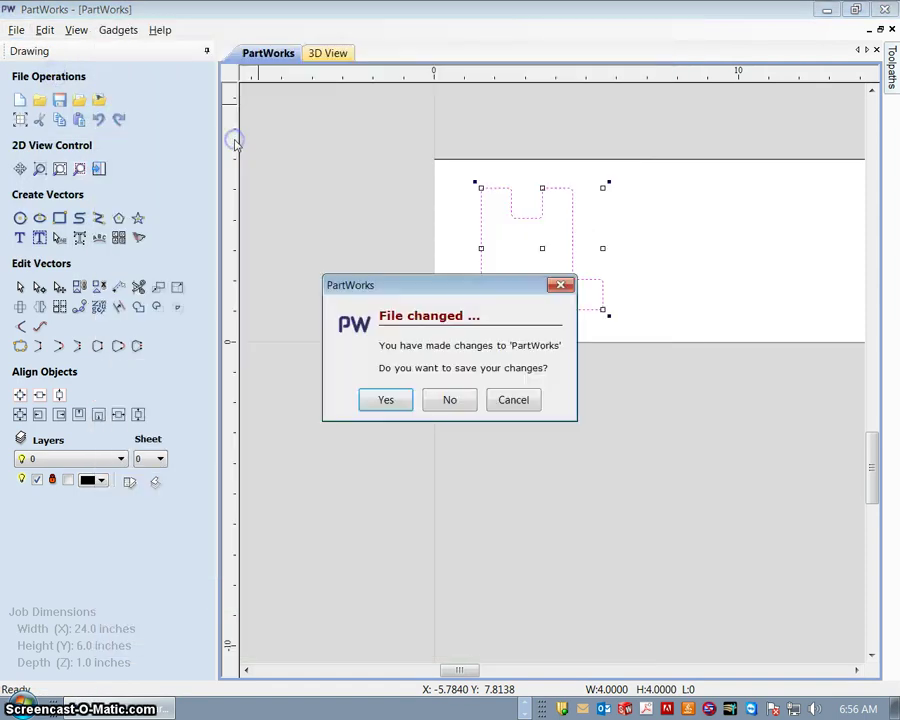
{"action": "left_click", "coordinate": [396, 399]}
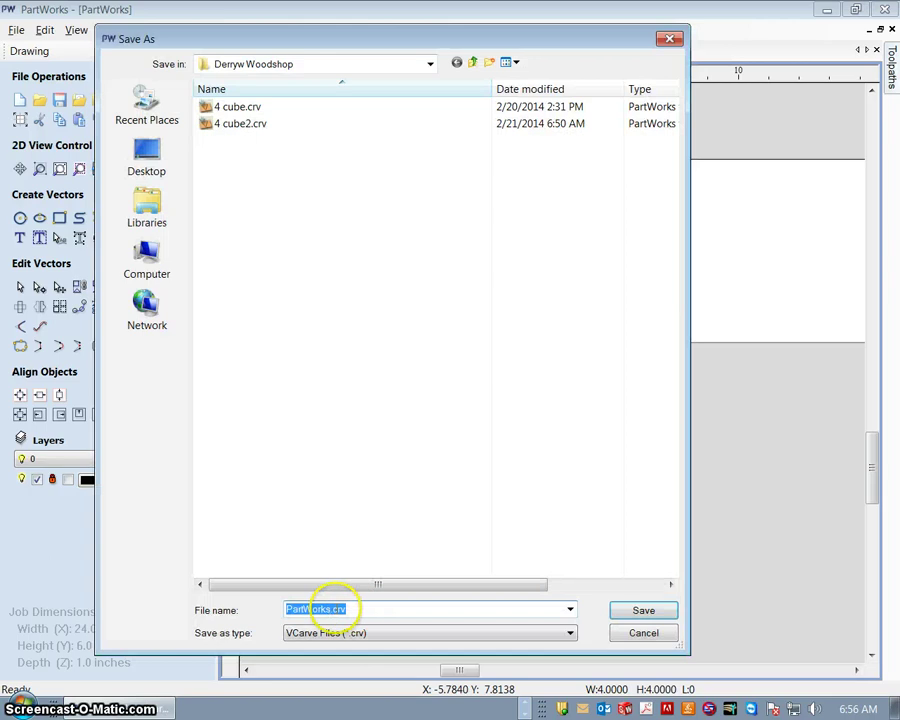
{"action": "left_click", "coordinate": [329, 609]}
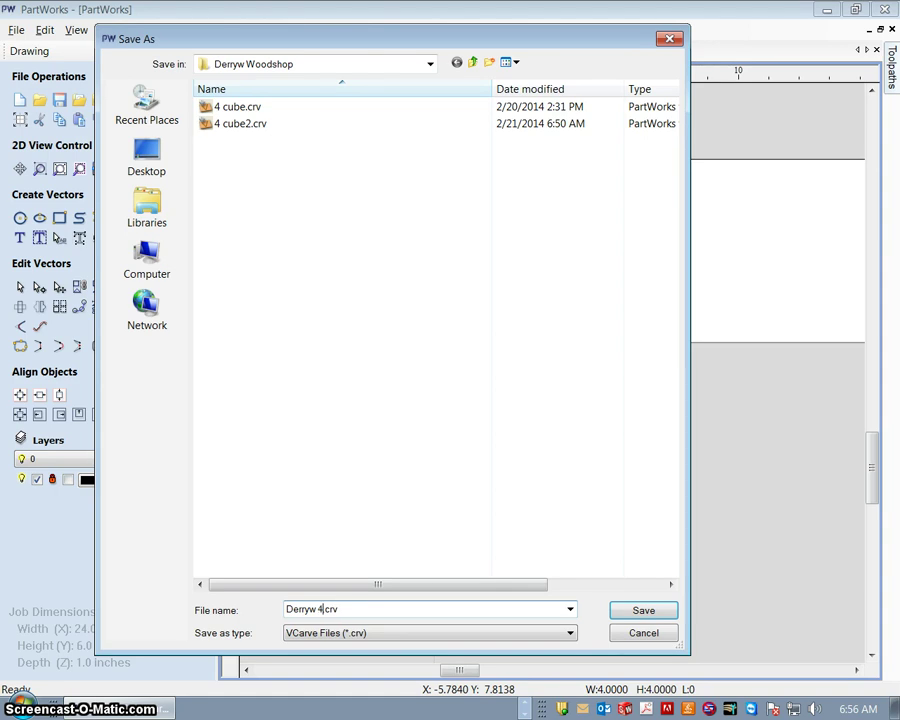
{"action": "type", "text": "inch cube"}
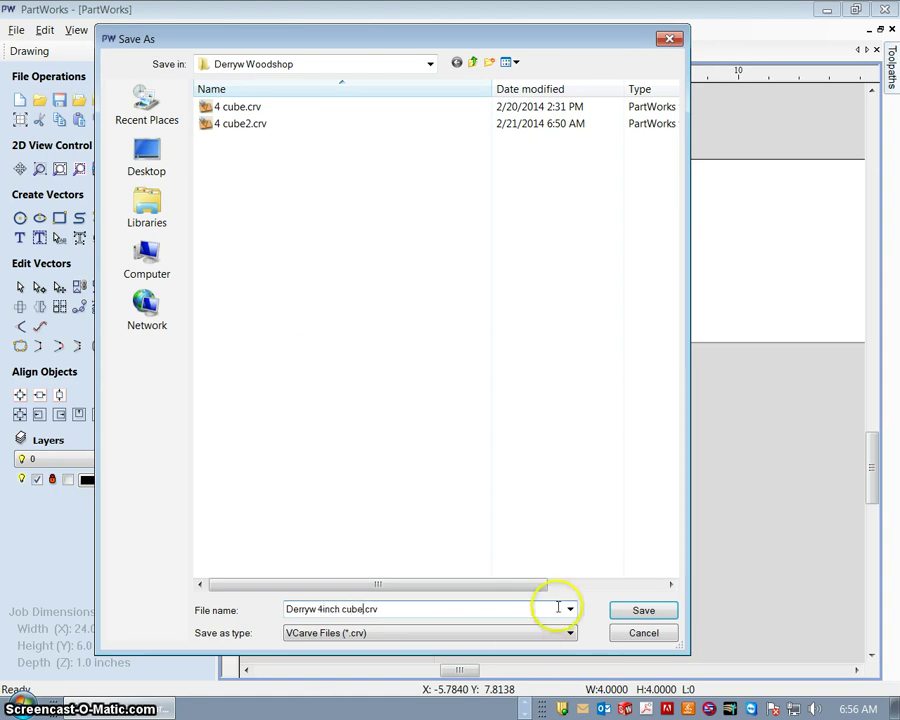
{"action": "left_click", "coordinate": [643, 610]}
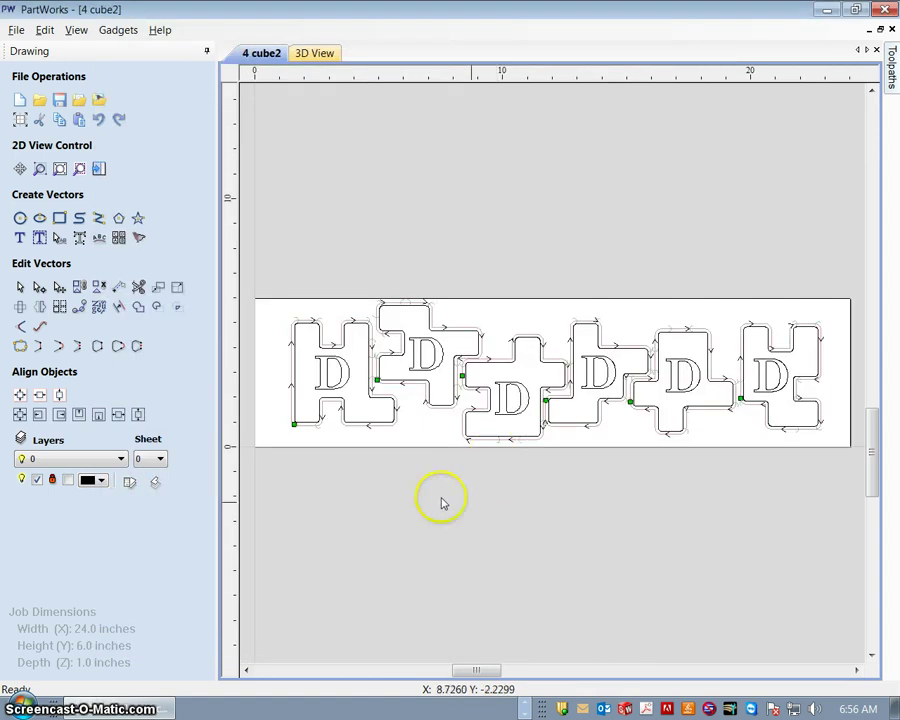
- Delete the ".25 bit outline" and "V-Carve 1" toolpaths, clear the selection and keep the toolpath tools permanently displayed
{"action": "scroll", "coordinate": [676, 479], "scroll_direction": "up", "scroll_amount": 1}
{"action": "scroll", "coordinate": [676, 479], "scroll_direction": "down", "scroll_amount": 1}
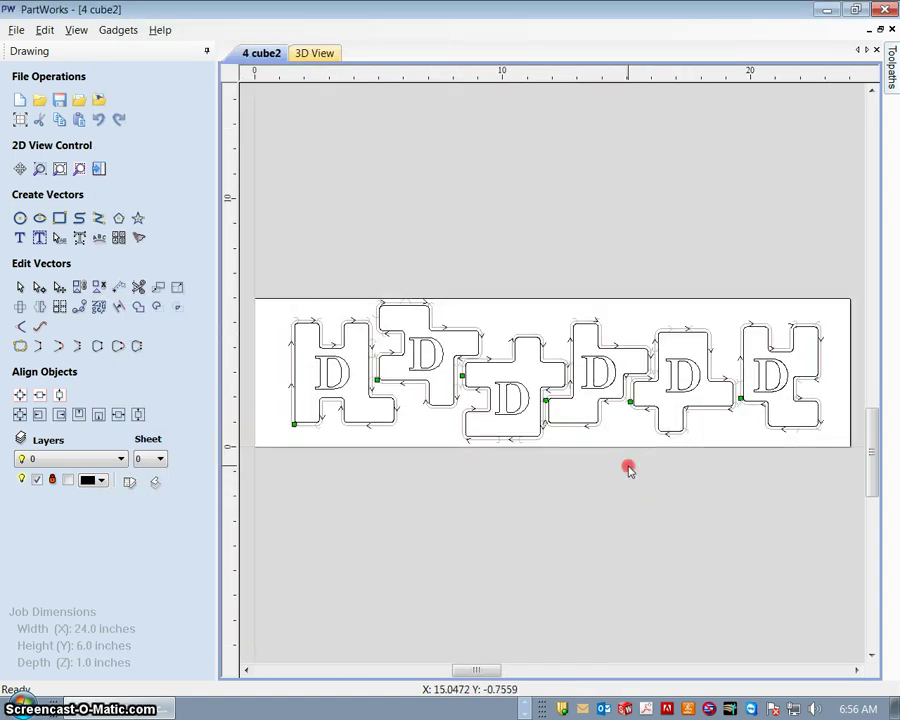
{"action": "middle_click_drag", "start_coordinate": [628, 468], "coordinate": [630, 401]}
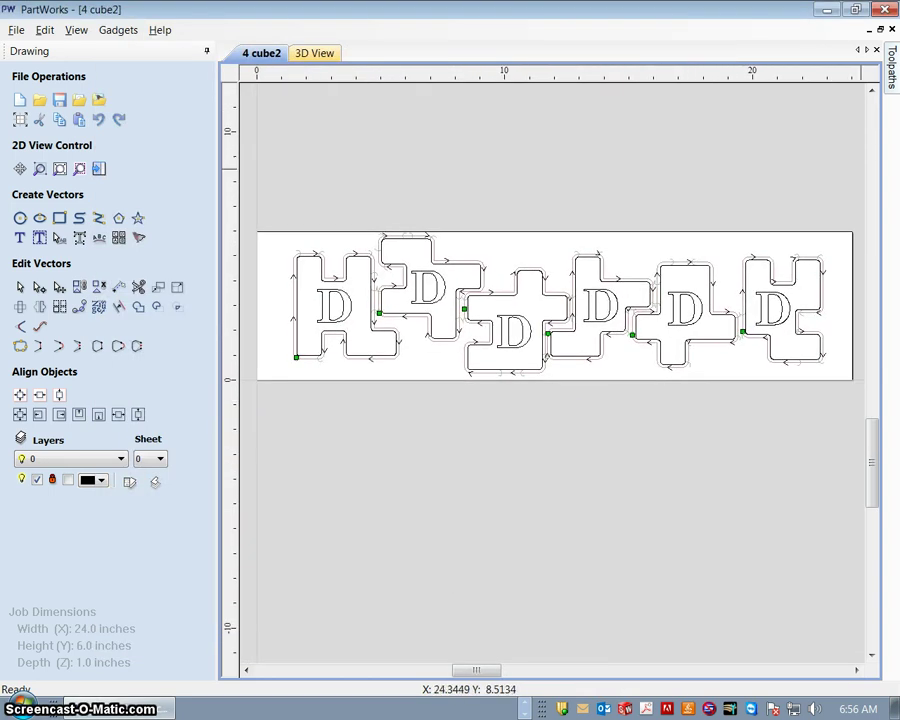
{"action": "mouse_move", "coordinate": [893, 60]}
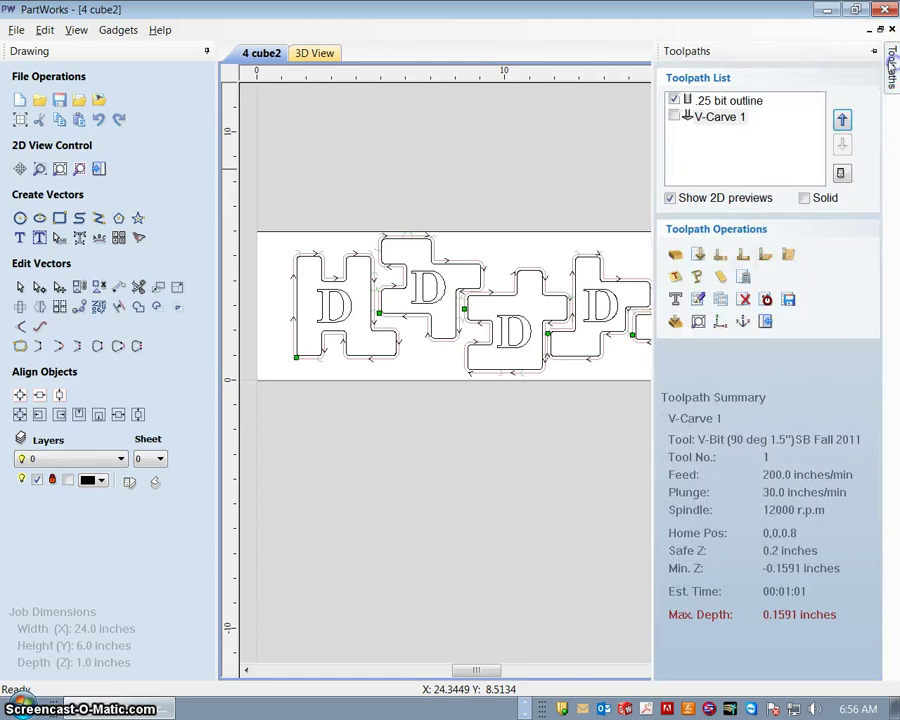
{"action": "left_click", "coordinate": [730, 102]}
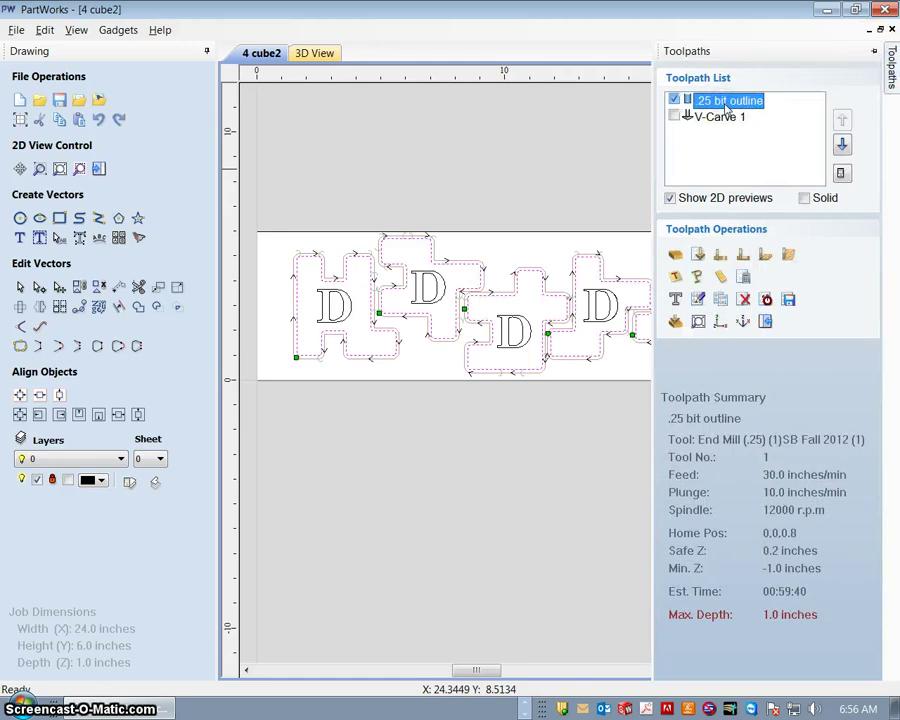
{"action": "left_click", "coordinate": [743, 299]}
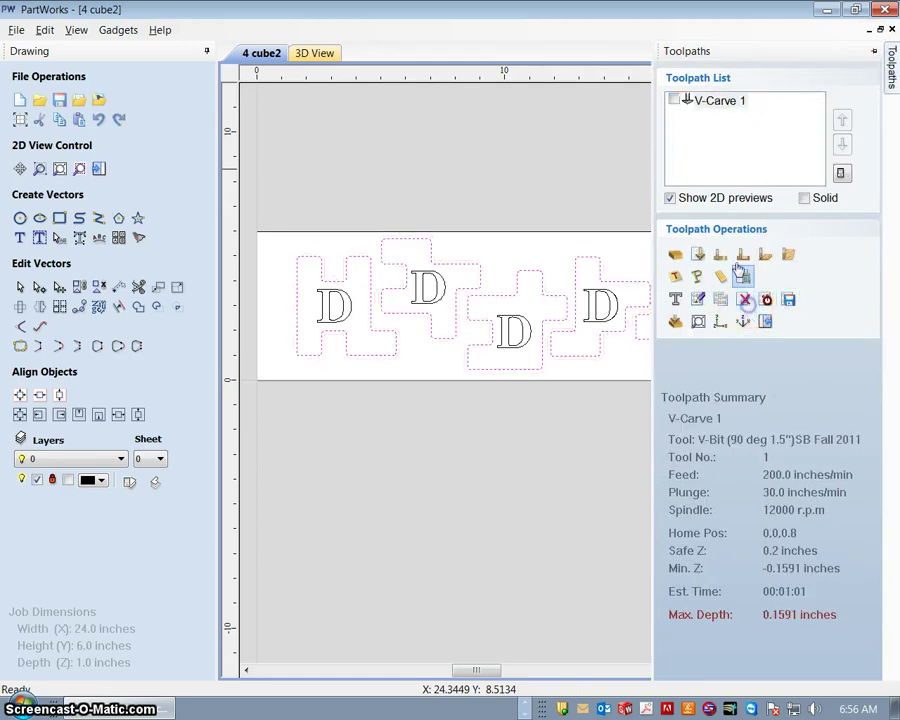
{"action": "left_click", "coordinate": [710, 100]}
{"action": "left_click", "coordinate": [743, 299]}
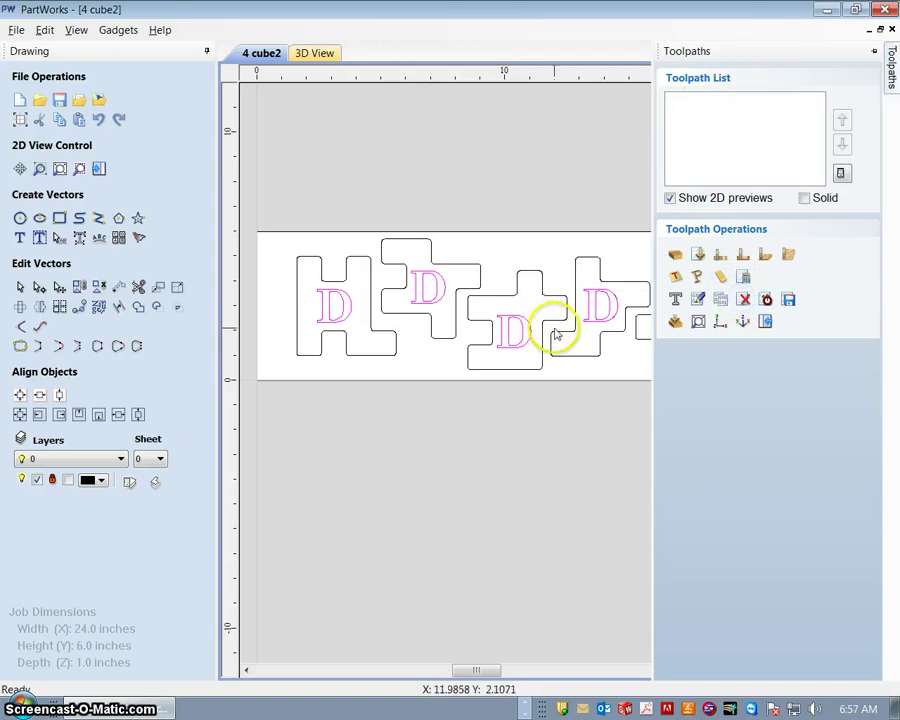
{"action": "left_click", "coordinate": [578, 425]}
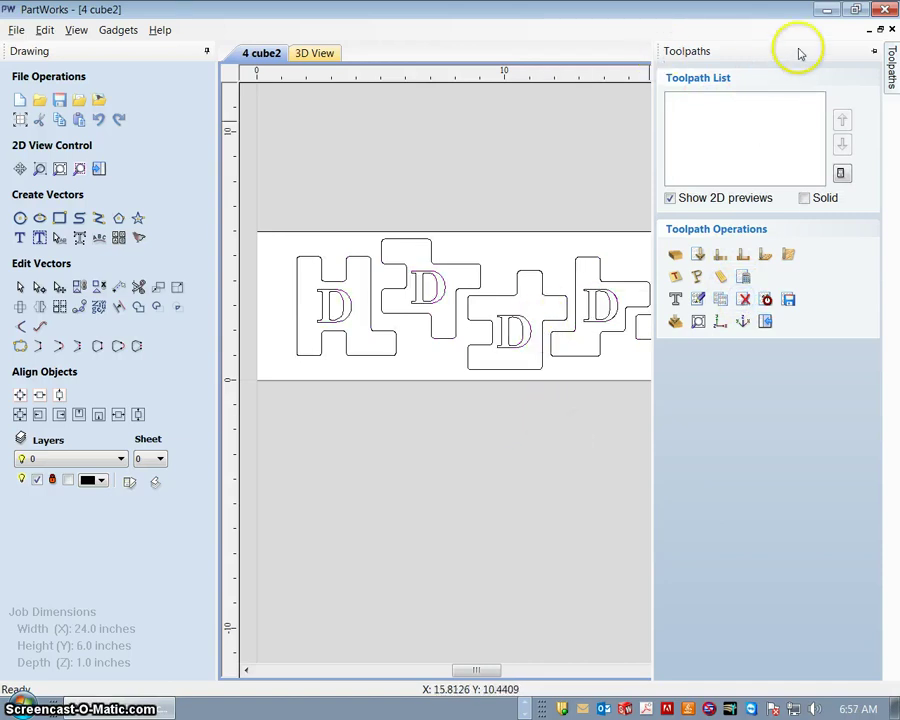
{"action": "left_click", "coordinate": [874, 52]}
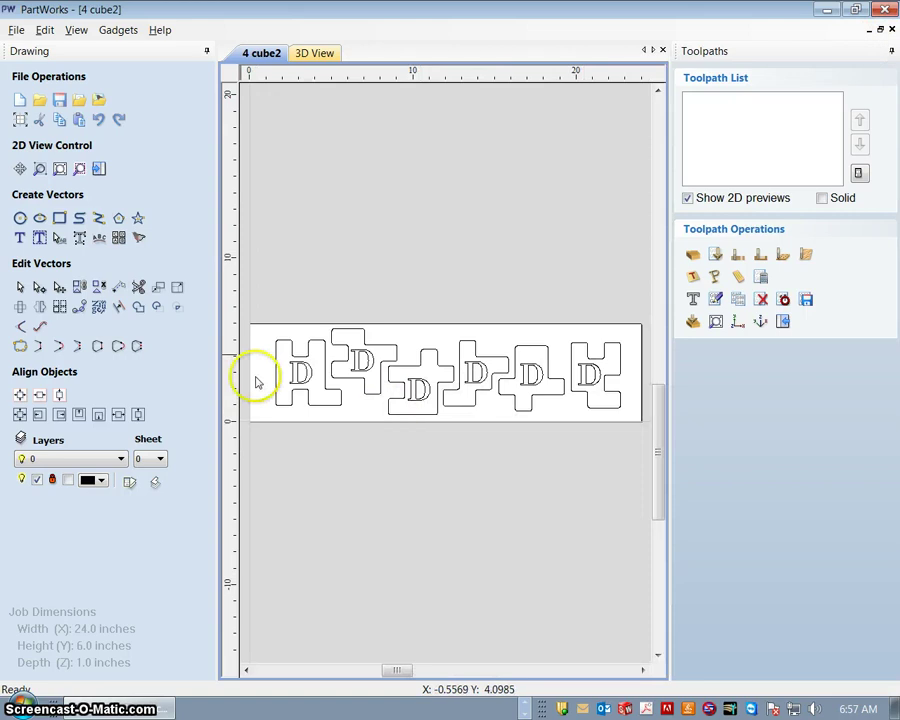
- Delete the letter D from inside all six part outlines
{"action": "left_click", "coordinate": [296, 372]}
{"action": "left_click_drag", "start_coordinate": [306, 376], "coordinate": [597, 386]}
{"action": "key", "text": "Delete"}
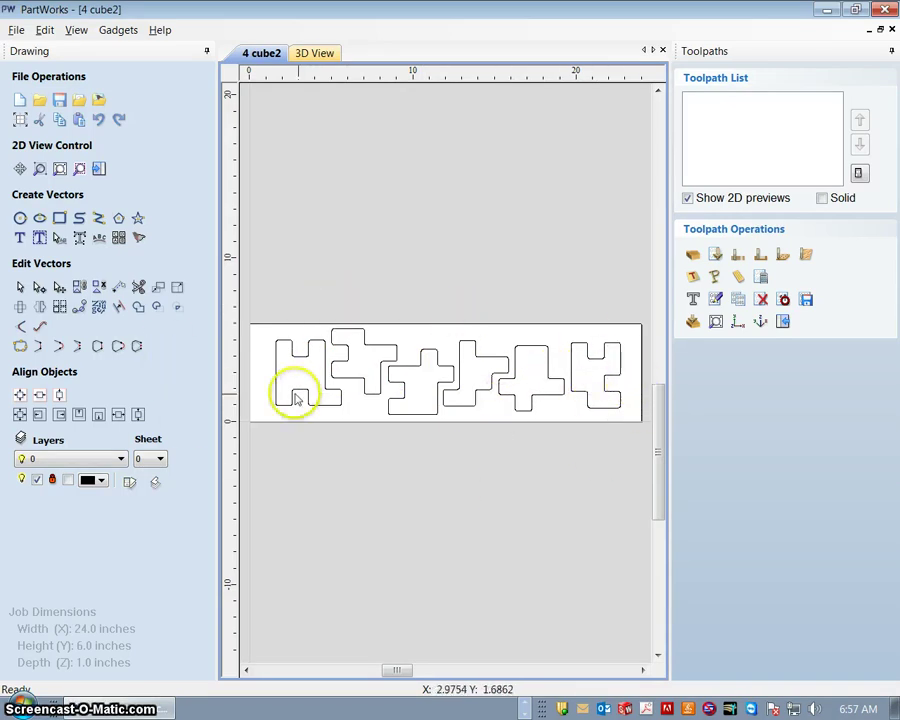
- Nudge the second and third part outlines from the material's left end slightly toward its lower edge
{"action": "scroll", "coordinate": [362, 398], "scroll_direction": "down", "scroll_amount": 2}
{"action": "scroll", "coordinate": [367, 400], "scroll_direction": "up", "scroll_amount": 3}
{"action": "scroll", "coordinate": [366, 400], "scroll_direction": "down", "scroll_amount": 1}
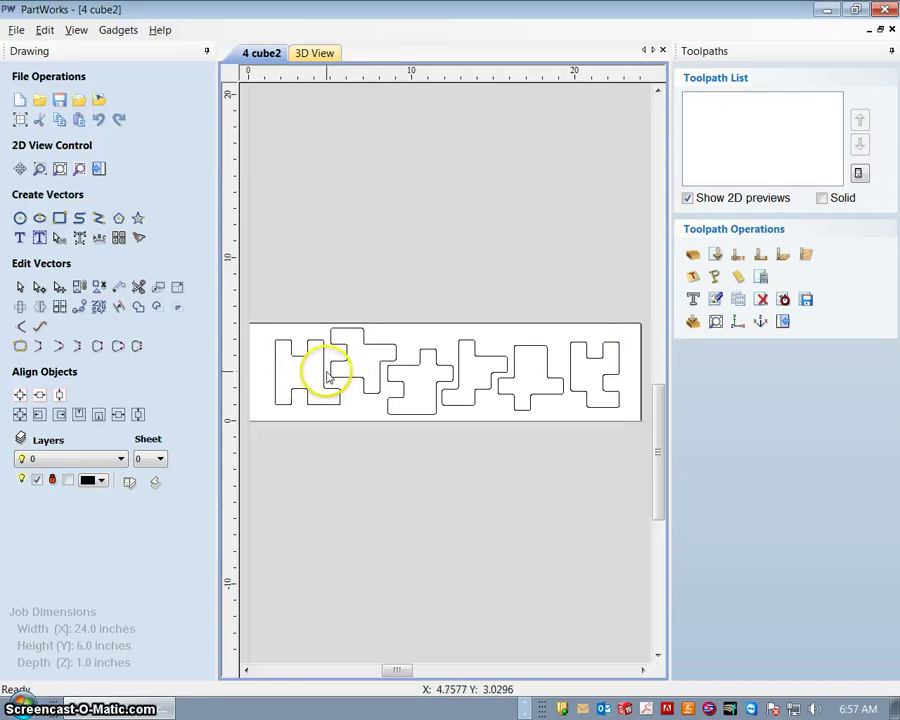
{"action": "left_click_drag", "start_coordinate": [396, 375], "coordinate": [347, 331]}
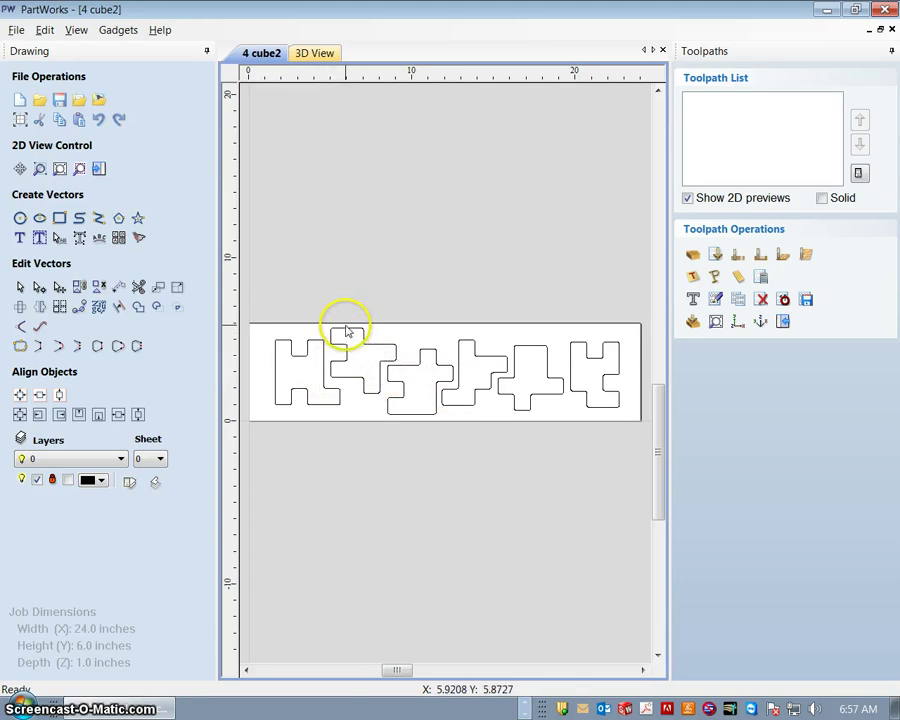
{"action": "scroll", "coordinate": [347, 331], "scroll_direction": "up", "scroll_amount": 2}
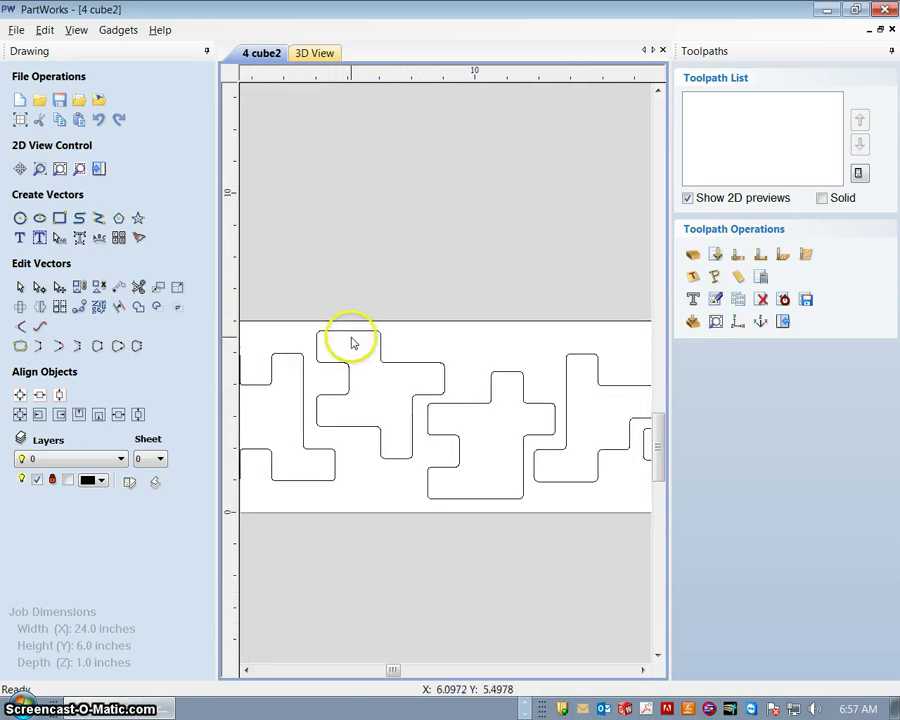
{"action": "left_click", "coordinate": [390, 462]}
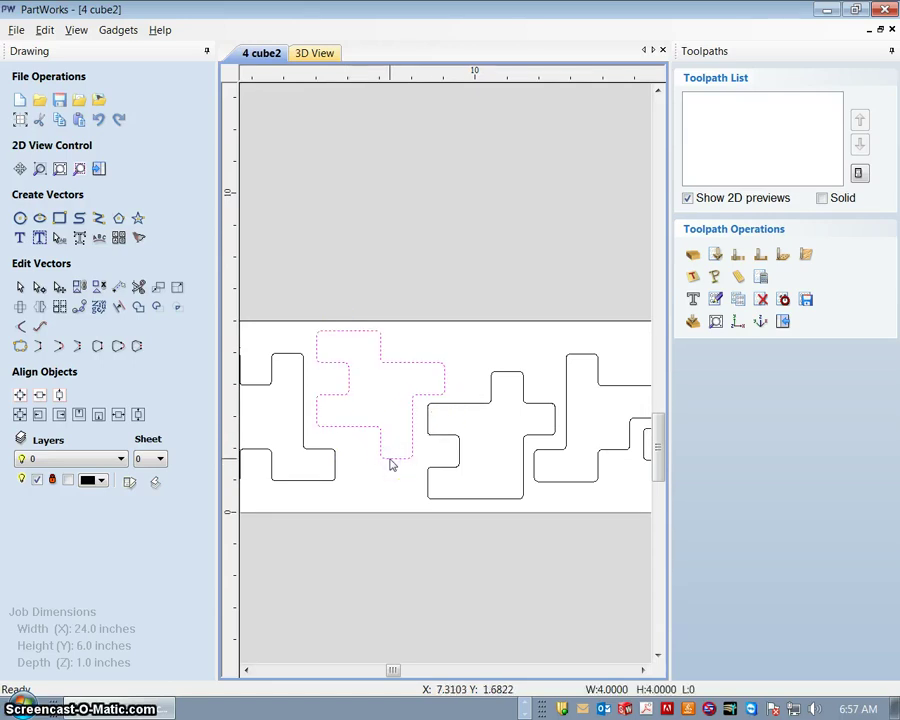
{"action": "left_click", "coordinate": [458, 497]}
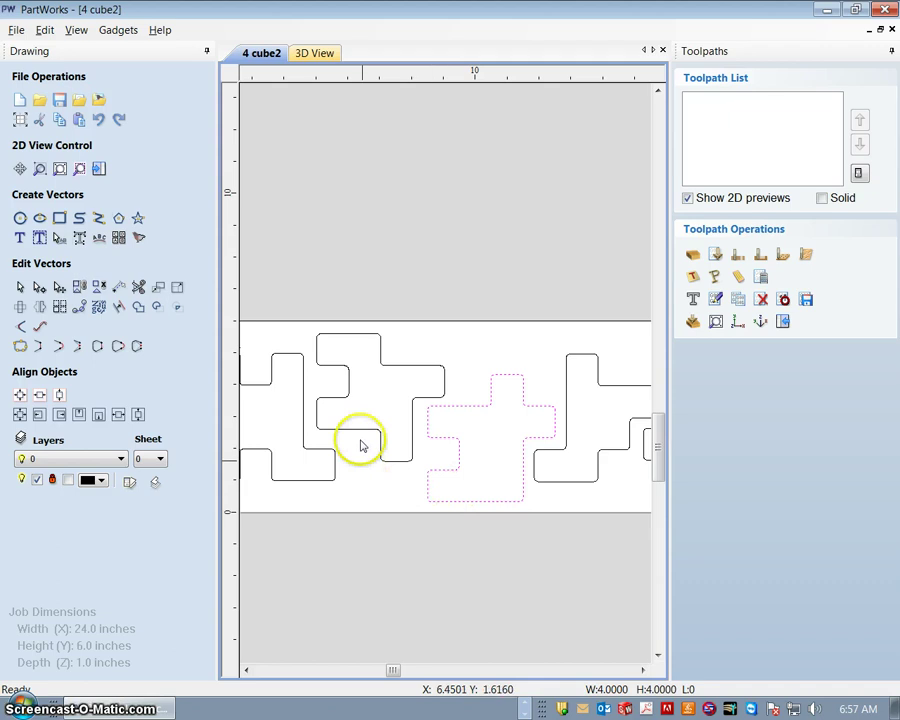
{"action": "scroll", "coordinate": [371, 491], "scroll_direction": "down", "scroll_amount": 1}
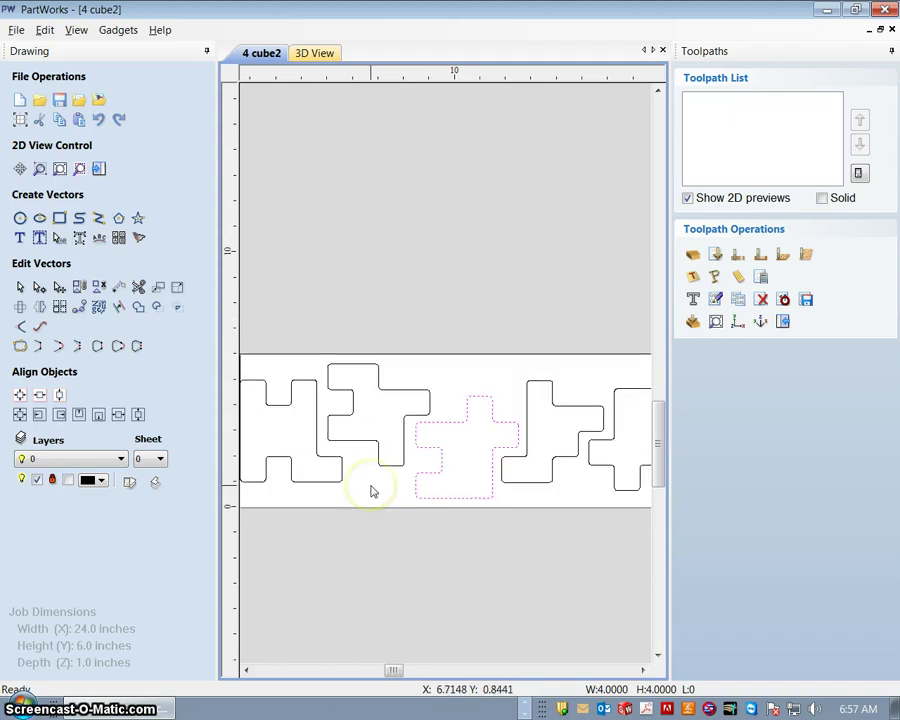
{"action": "scroll", "coordinate": [518, 488], "scroll_direction": "down", "scroll_amount": 1}
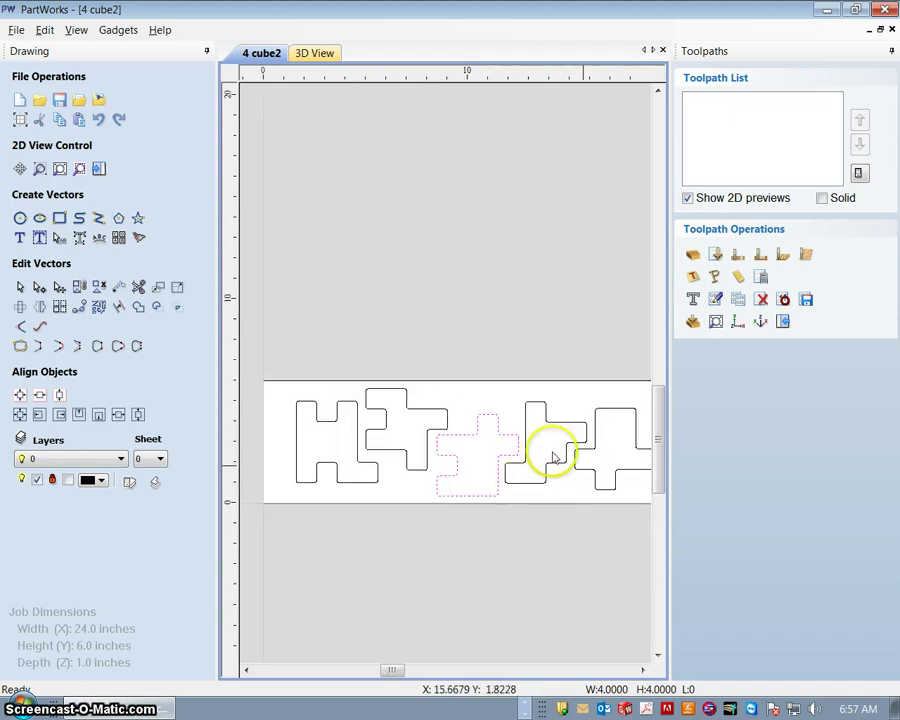
- Select all six part outlines together and start a 2D Profile toolpath for them
{"action": "scroll", "coordinate": [542, 452], "scroll_direction": "down", "scroll_amount": 1}
{"action": "scroll", "coordinate": [501, 481], "scroll_direction": "down", "scroll_amount": 2}
{"action": "scroll", "coordinate": [532, 503], "scroll_direction": "up", "scroll_amount": 2}
{"action": "scroll", "coordinate": [532, 504], "scroll_direction": "down", "scroll_amount": 1}
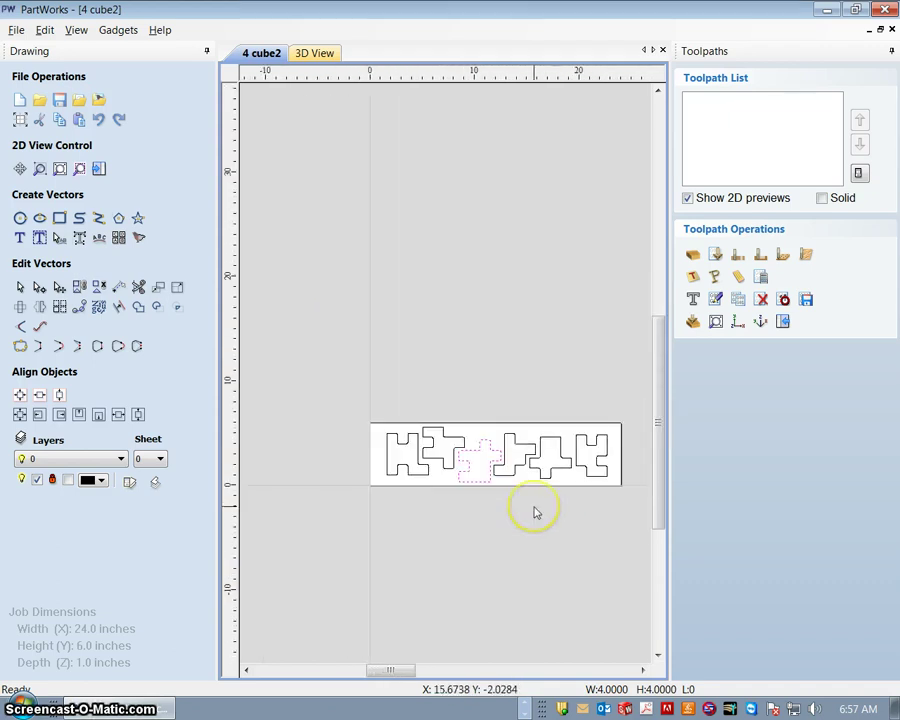
{"action": "middle_click_drag", "start_coordinate": [532, 504], "coordinate": [496, 364]}
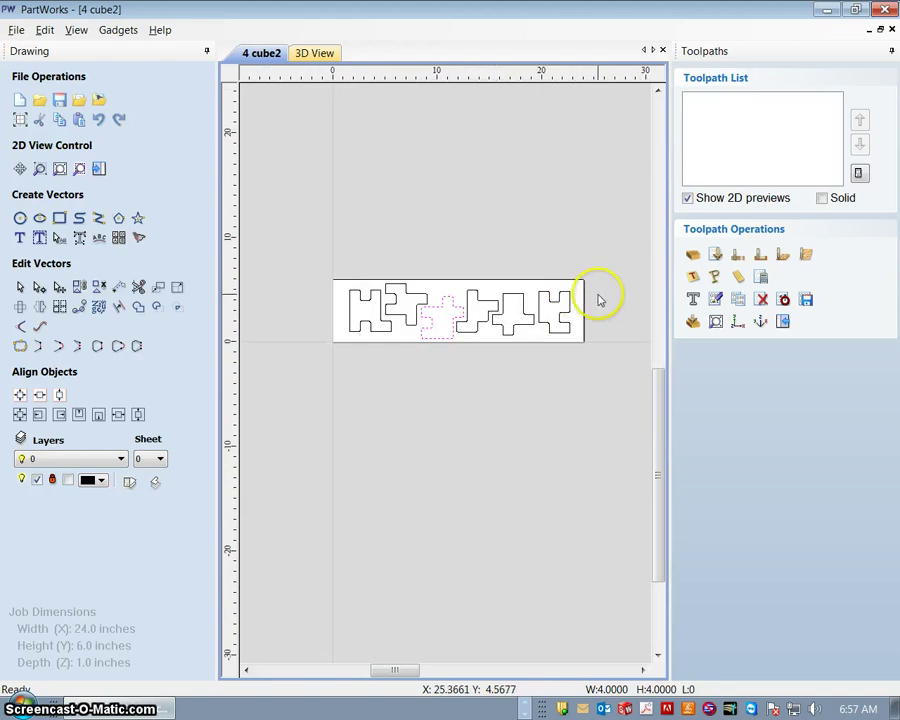
{"action": "left_click", "coordinate": [535, 370]}
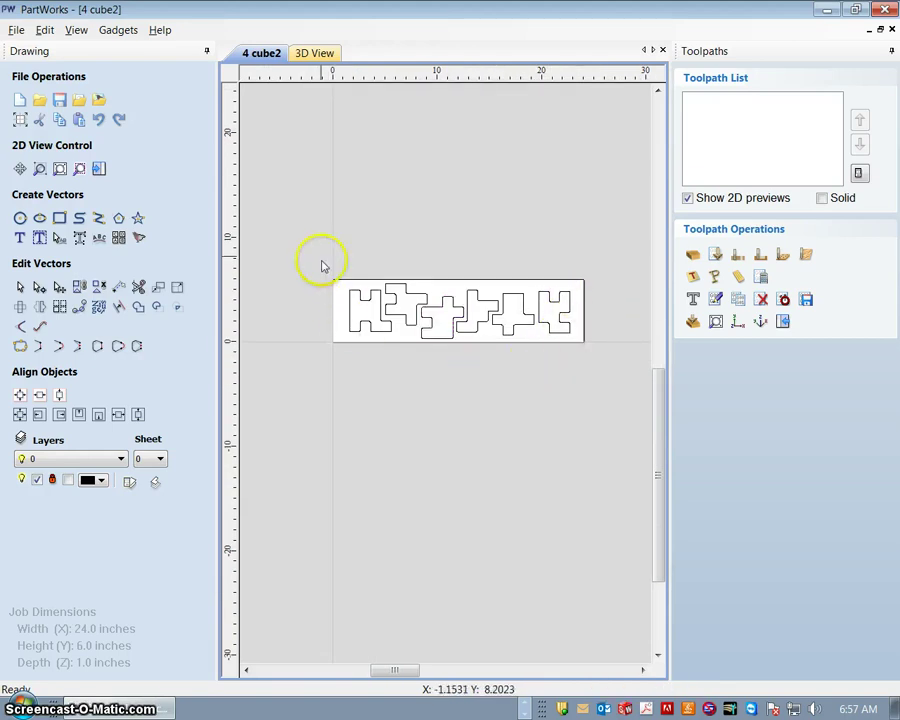
{"action": "left_click_drag", "start_coordinate": [300, 241], "coordinate": [634, 385]}
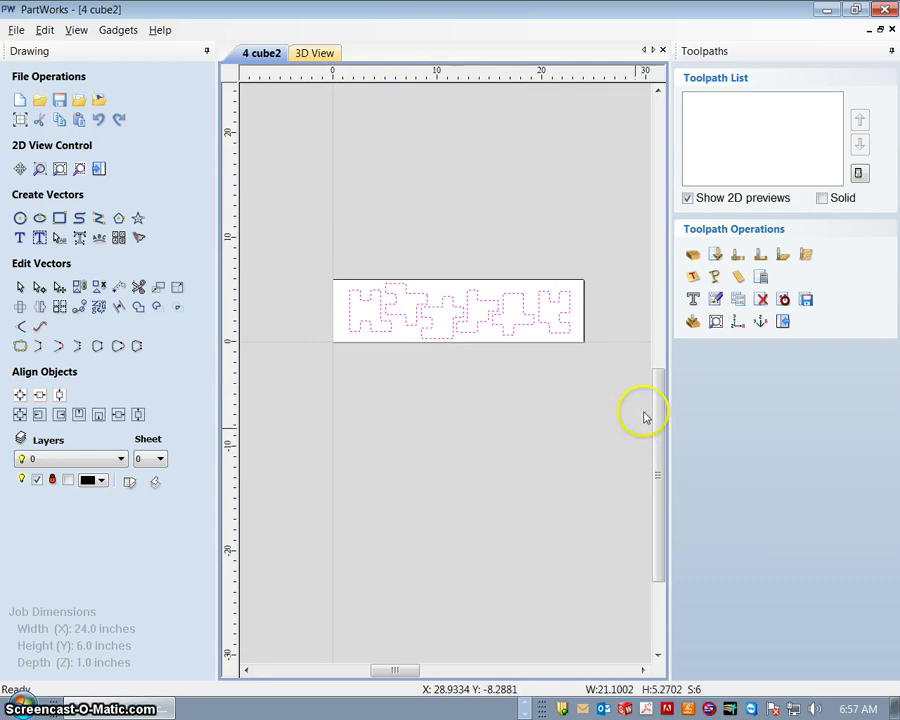
{"action": "left_click", "coordinate": [737, 257]}
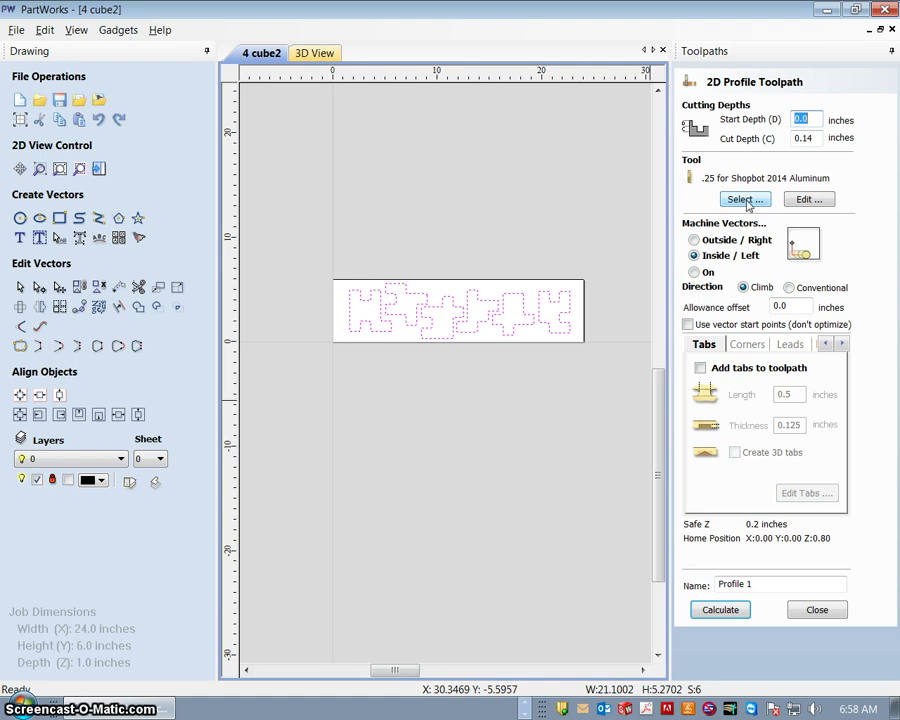
- Assign the End Mill (.25) (1)SB Fall 2011 tool to the profile toolpath and machine outside the vectors
{"action": "left_click", "coordinate": [745, 200]}
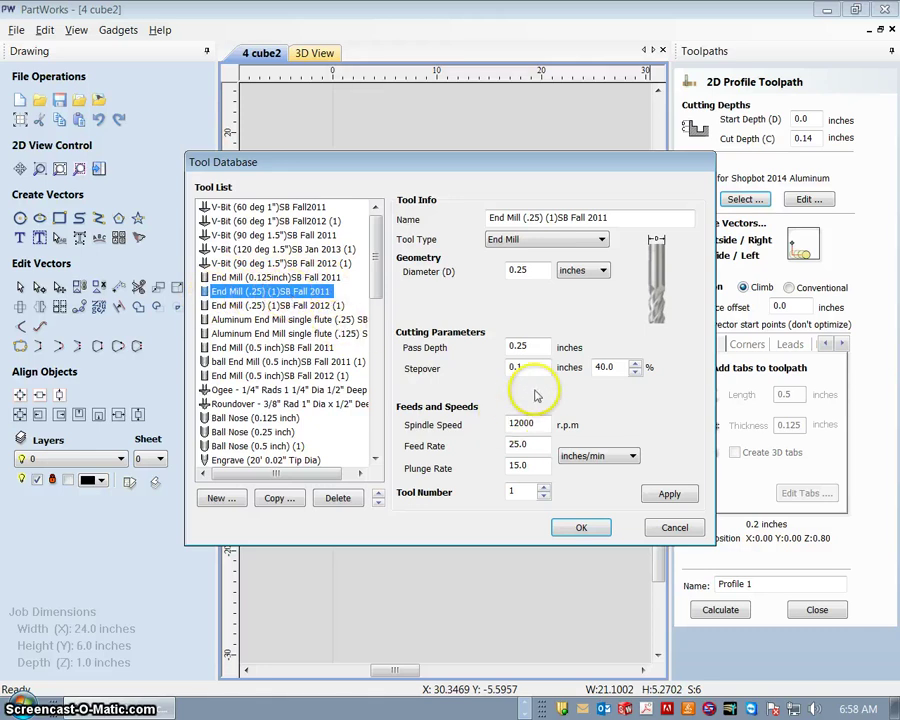
{"action": "left_click", "coordinate": [541, 346]}
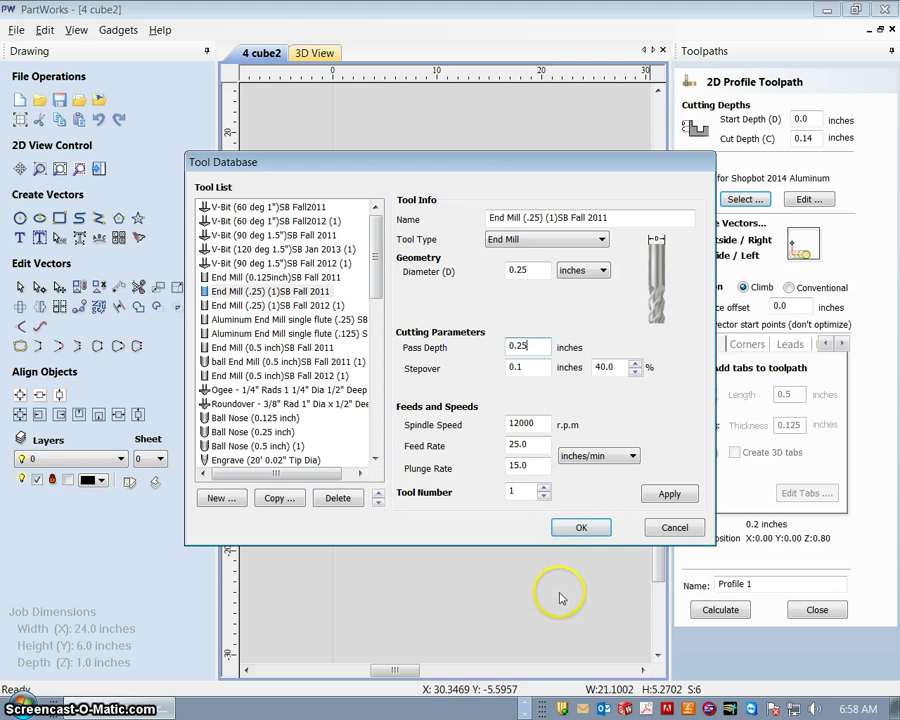
{"action": "left_click", "coordinate": [584, 529]}
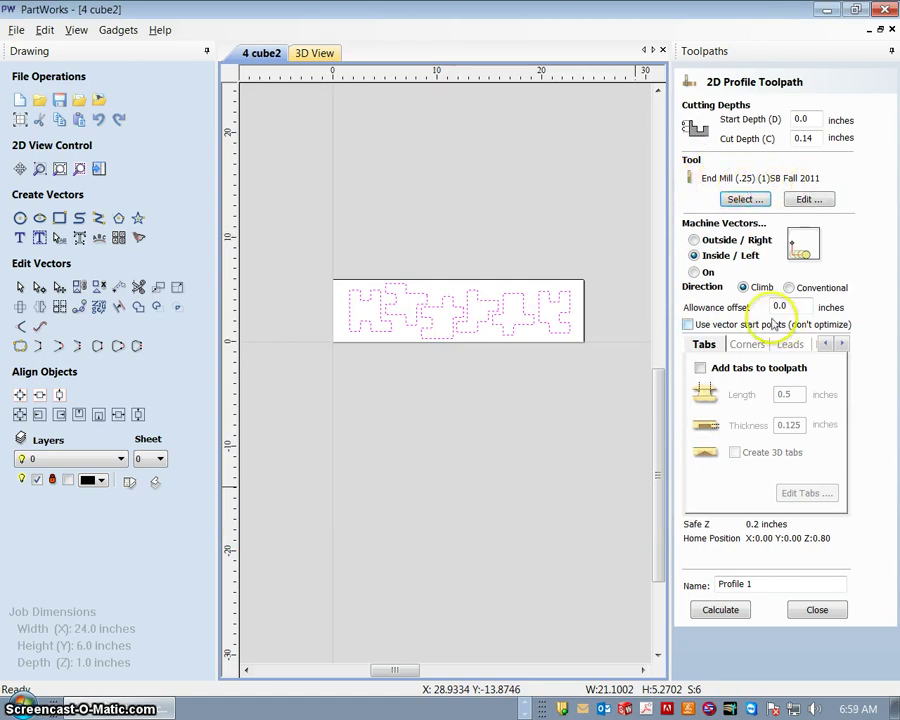
{"action": "left_click", "coordinate": [694, 240]}
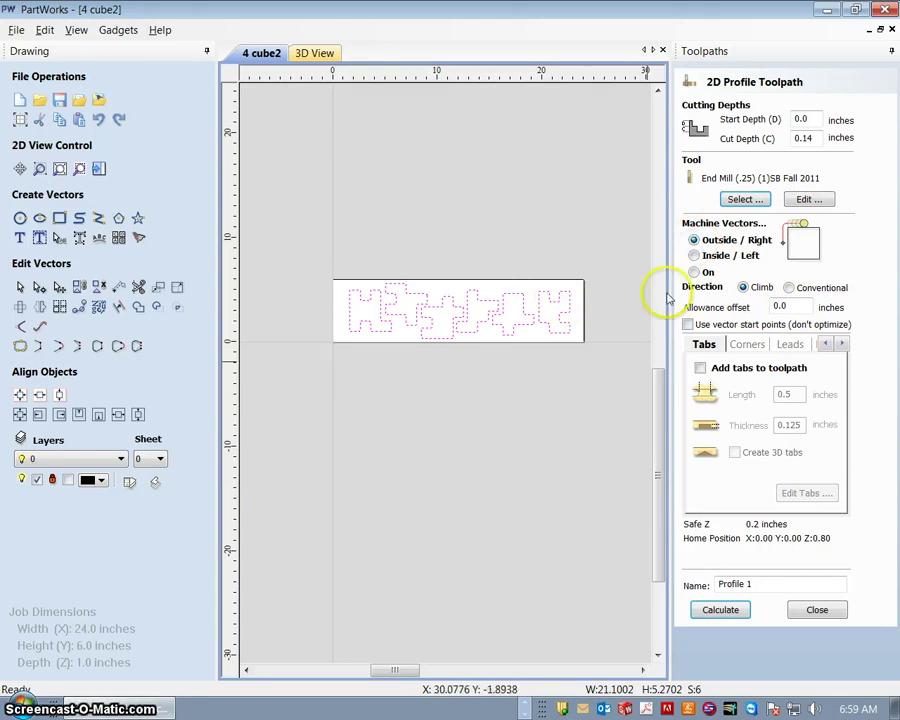
- Enable tabs on the profile toolpath and delete all existing tabs from the part outlines
{"action": "left_click", "coordinate": [700, 368]}
{"action": "left_click", "coordinate": [810, 496]}
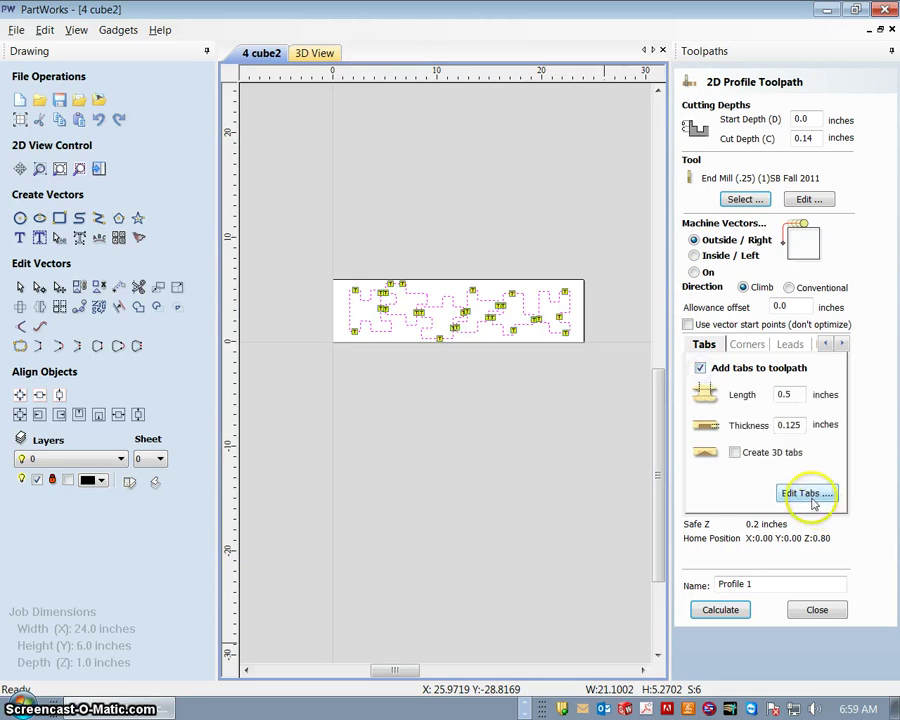
{"action": "scroll", "coordinate": [436, 366], "scroll_direction": "up", "scroll_amount": 2}
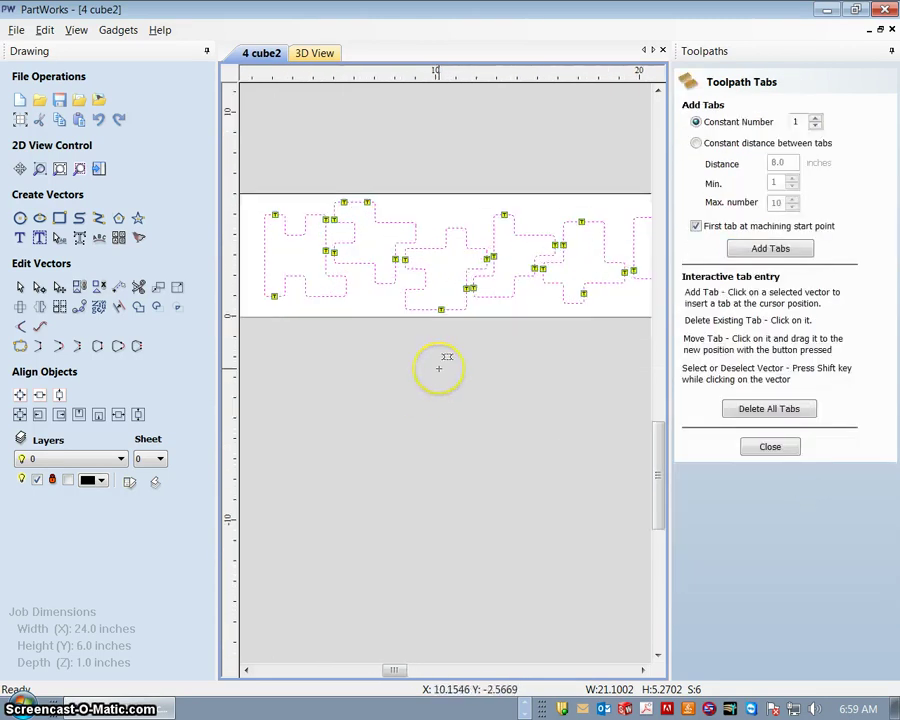
{"action": "left_click", "coordinate": [752, 408]}
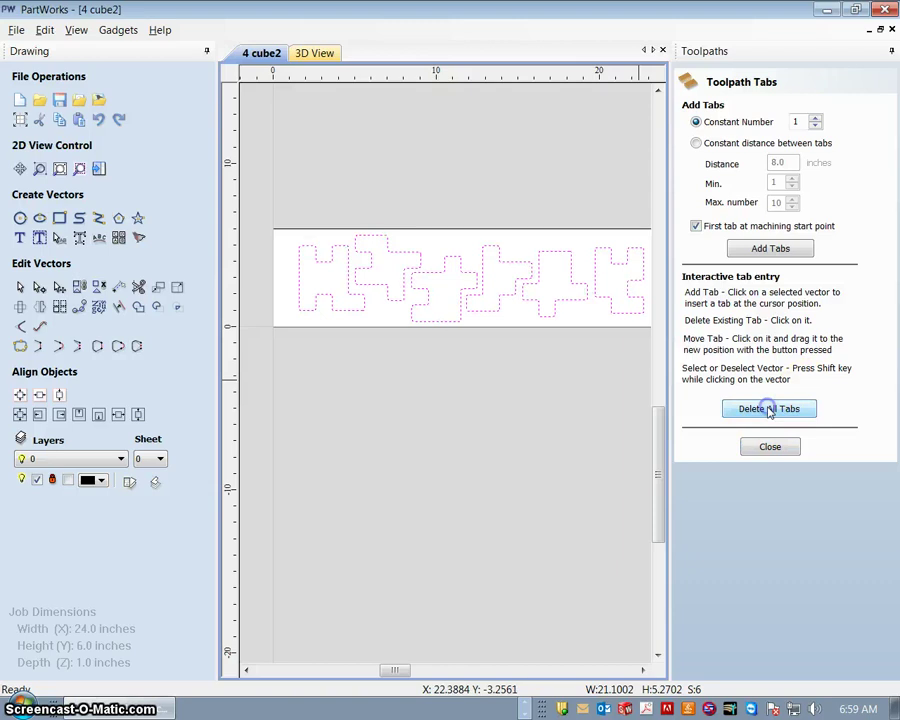
- Add tabs to the first part's upper and lower ends, the facing edges of the first two parts, and the second part's top edge
{"action": "scroll", "coordinate": [483, 404], "scroll_direction": "up", "scroll_amount": 1}
{"action": "middle_click_drag", "start_coordinate": [488, 397], "coordinate": [490, 444]}
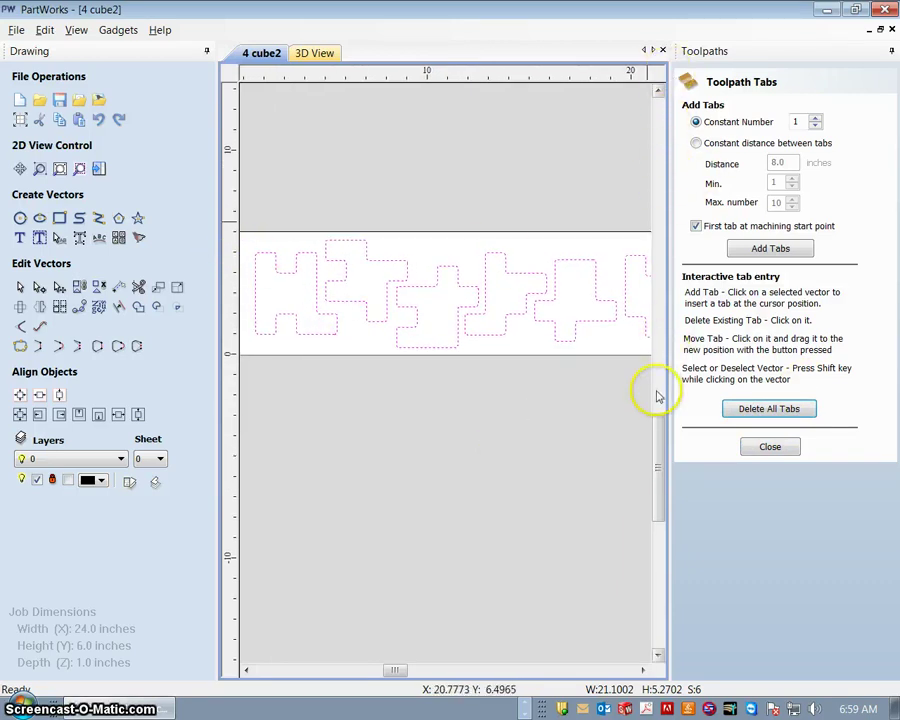
{"action": "scroll", "coordinate": [320, 345], "scroll_direction": "up", "scroll_amount": 2}
{"action": "scroll", "coordinate": [323, 344], "scroll_direction": "up", "scroll_amount": 2}
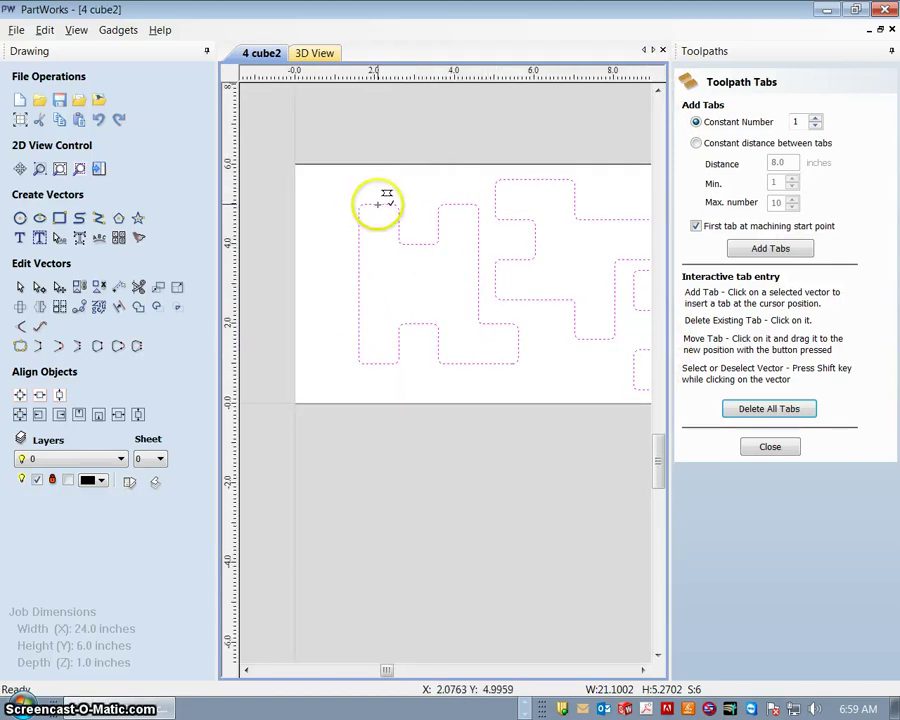
{"action": "left_click", "coordinate": [377, 204]}
{"action": "left_click", "coordinate": [376, 363]}
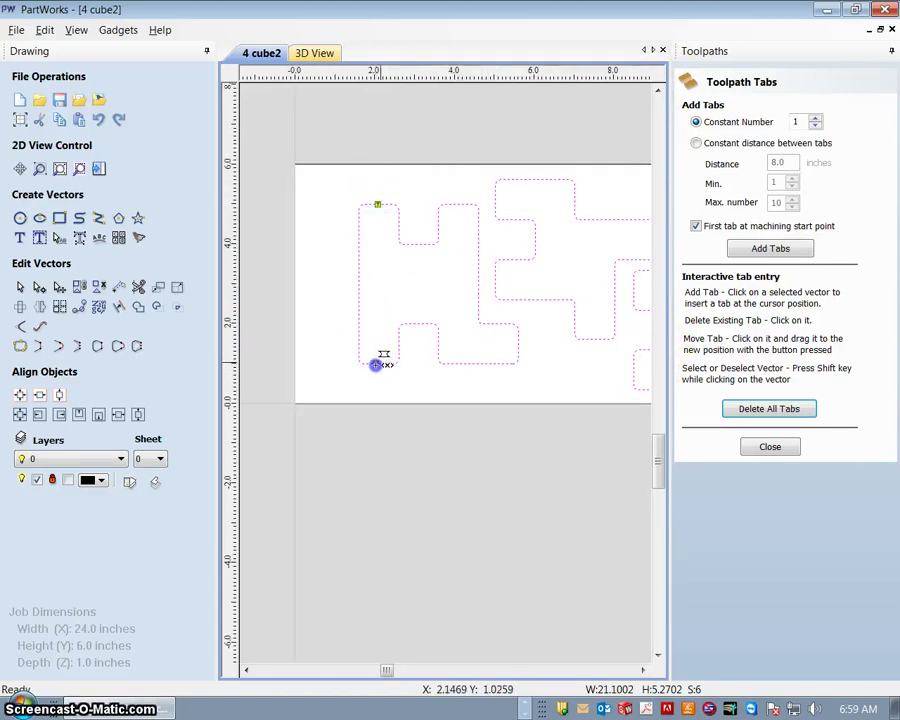
{"action": "left_click", "coordinate": [479, 277]}
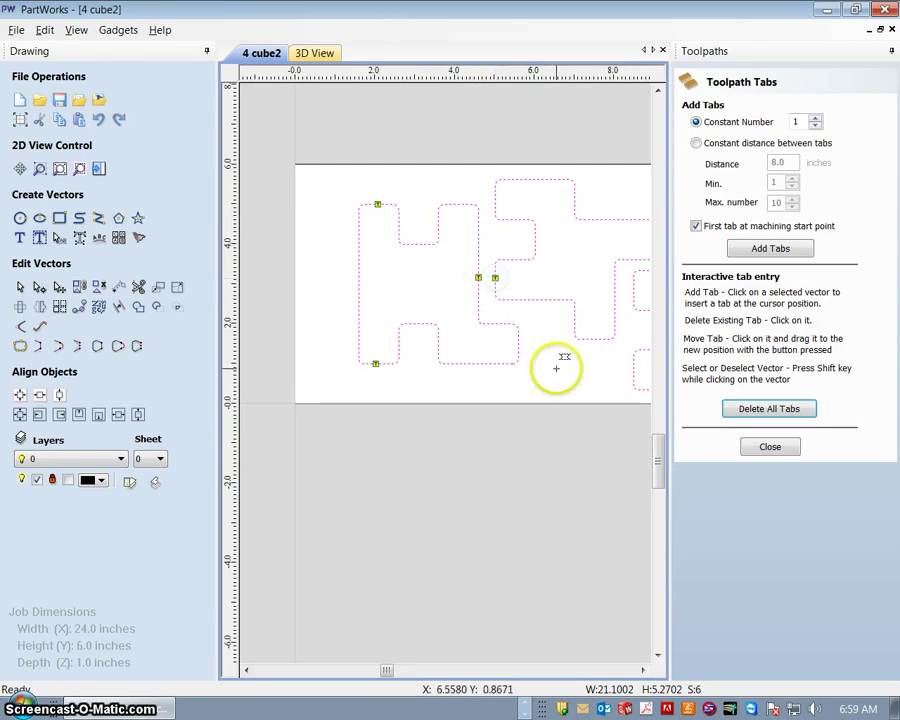
{"action": "left_click", "coordinate": [531, 177]}
{"action": "left_click", "coordinate": [616, 380]}
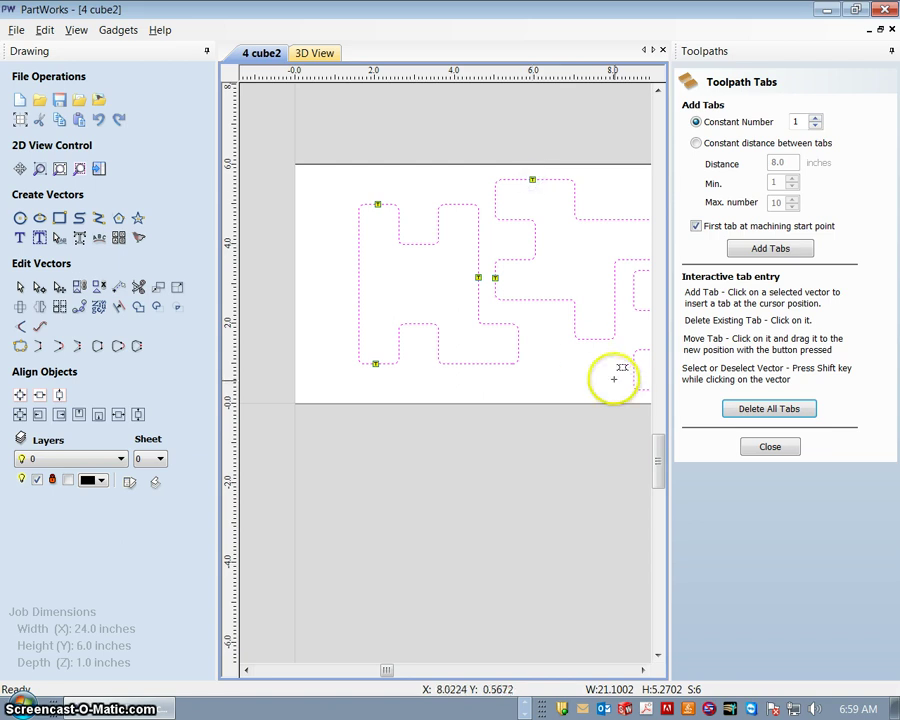
- Add tabs between the second and third parts, on the third part's top and bottom edges, and between the third and fourth parts
{"action": "scroll", "coordinate": [616, 380], "scroll_direction": "down", "scroll_amount": 1}
{"action": "middle_click_drag", "start_coordinate": [614, 379], "coordinate": [440, 372]}
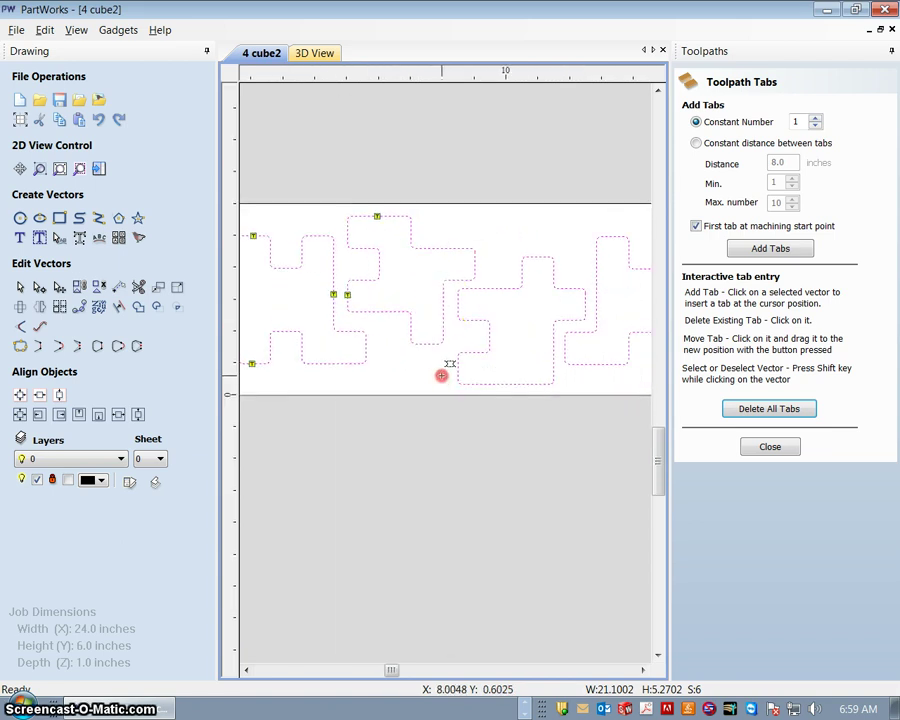
{"action": "left_click", "coordinate": [457, 303]}
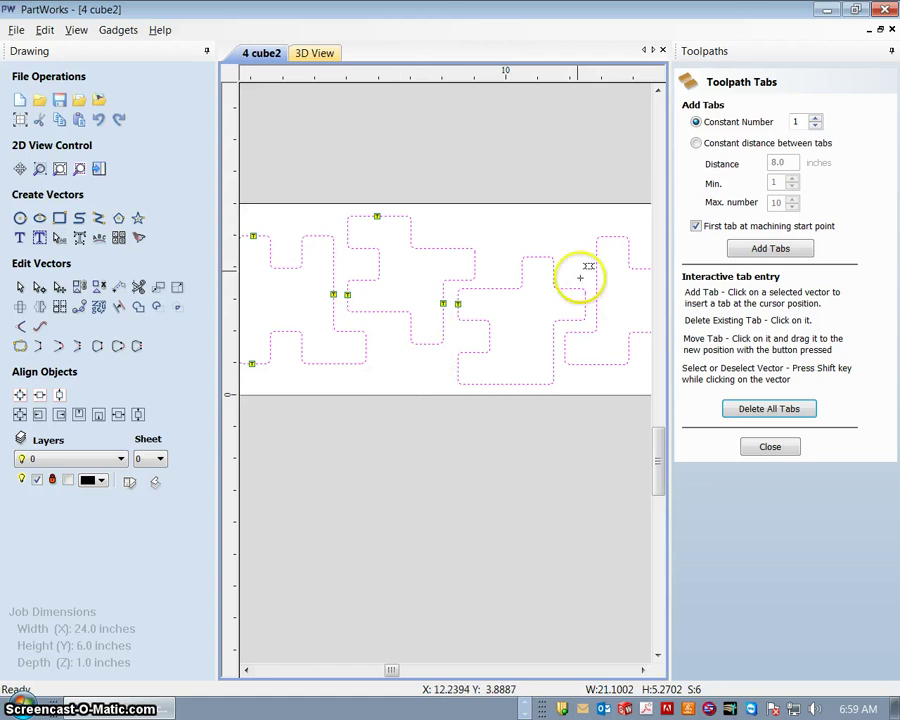
{"action": "left_click", "coordinate": [541, 256]}
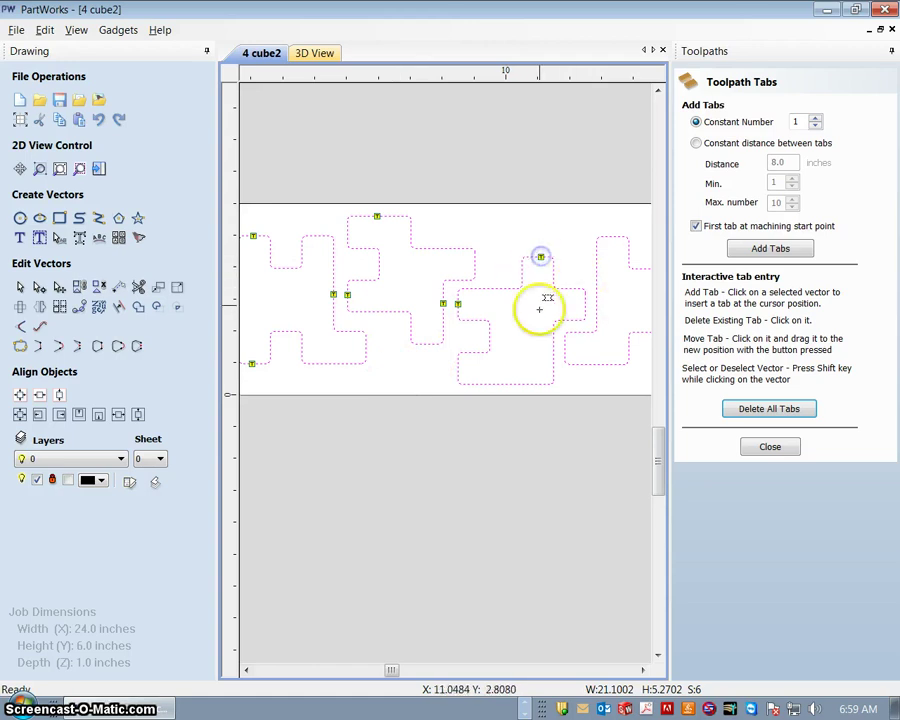
{"action": "left_click", "coordinate": [535, 384]}
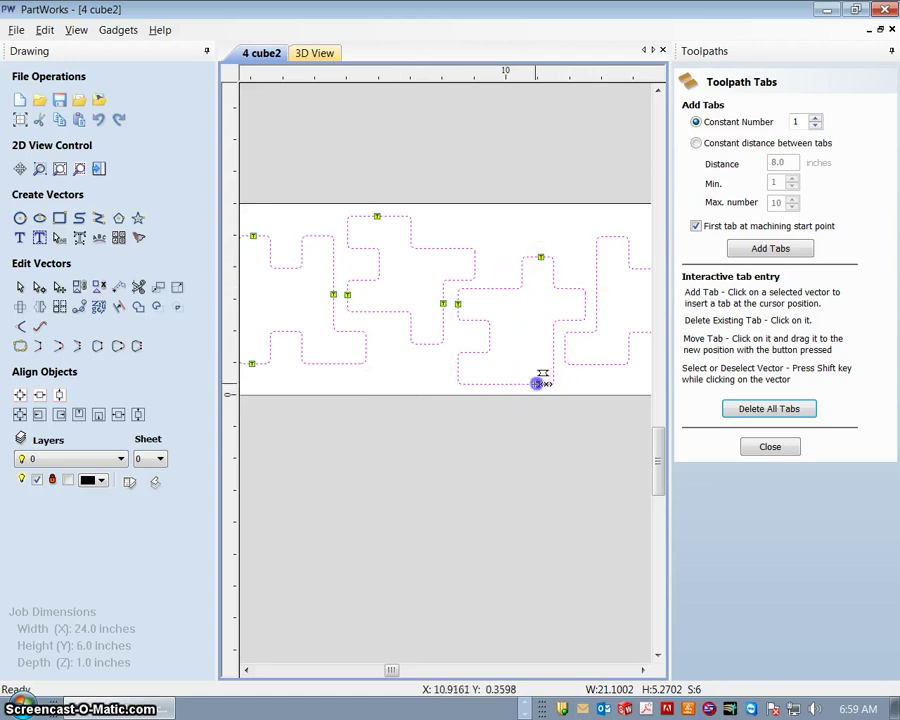
{"action": "left_click", "coordinate": [476, 384]}
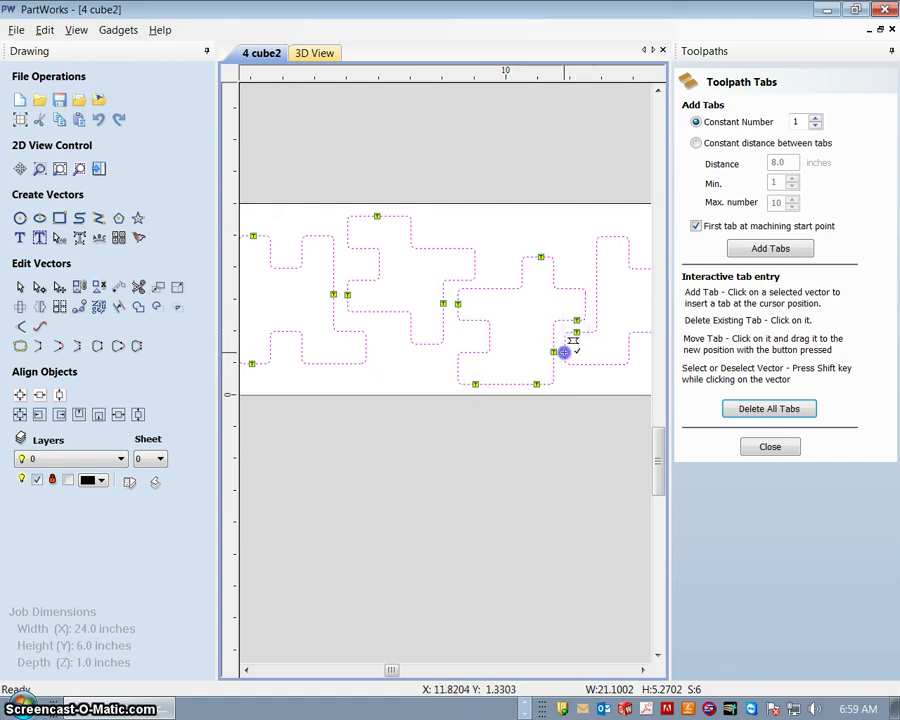
{"action": "left_click", "coordinate": [564, 352]}
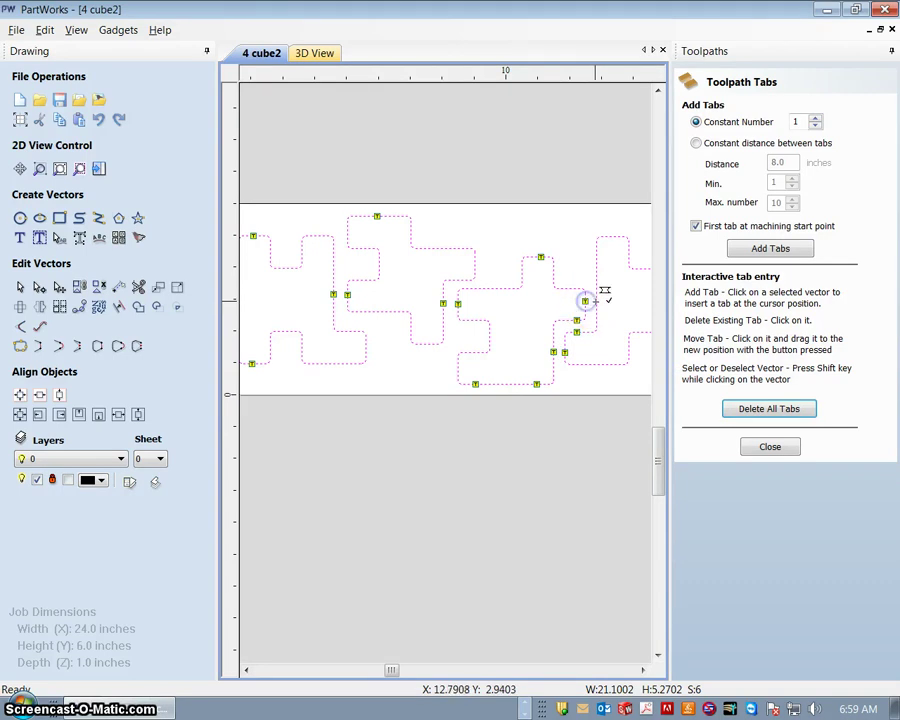
- Add another pair of facing tabs between the first and second parts, near their upper corners
{"action": "scroll", "coordinate": [600, 384], "scroll_direction": "down", "scroll_amount": 4}
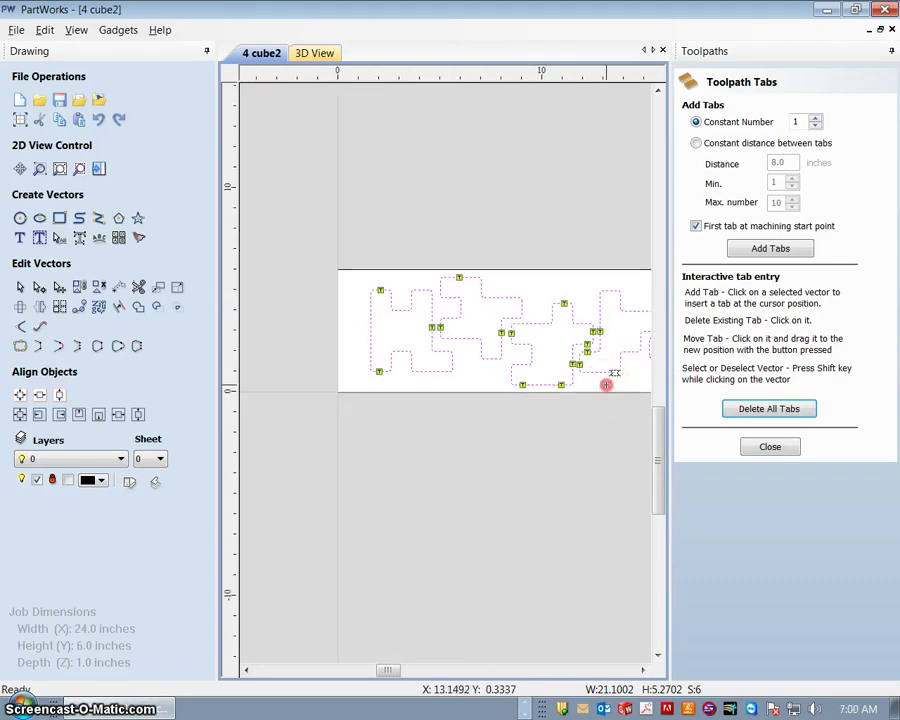
{"action": "middle_click_drag", "start_coordinate": [604, 382], "coordinate": [540, 345]}
{"action": "scroll", "coordinate": [340, 259], "scroll_direction": "up", "scroll_amount": 4}
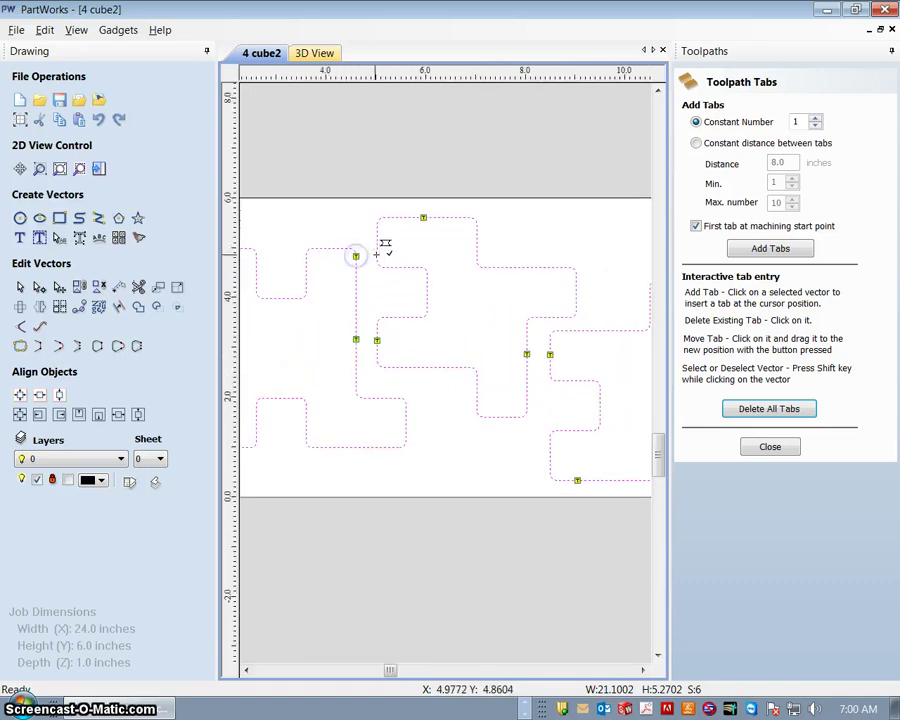
{"action": "left_click", "coordinate": [376, 255]}
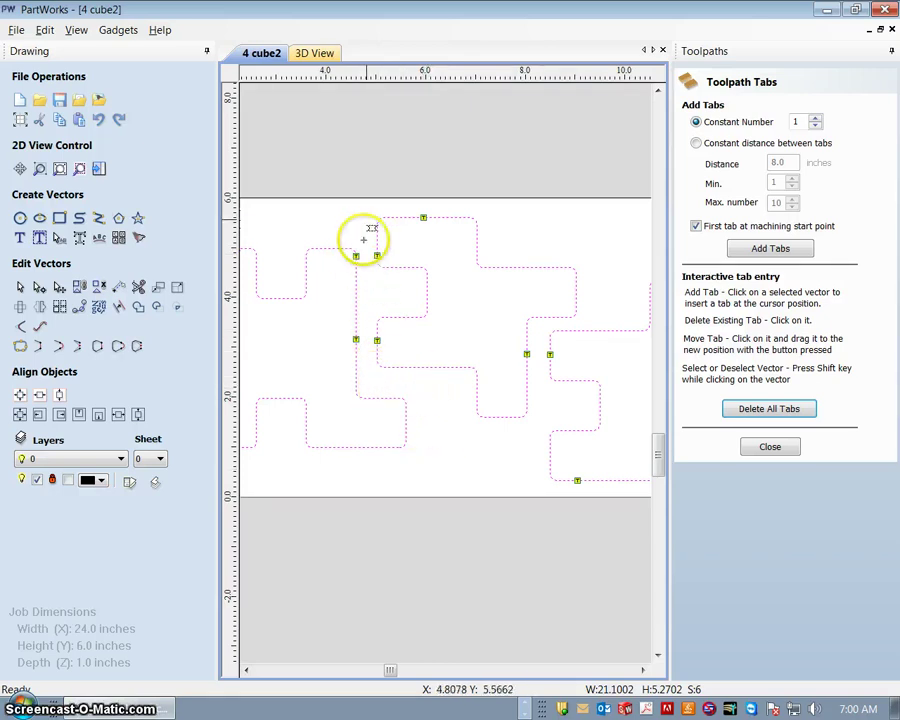
- Add a tab on the fourth part's top edge and two pairs of facing tabs between the fourth and fifth parts
{"action": "scroll", "coordinate": [510, 450], "scroll_direction": "down", "scroll_amount": 3}
{"action": "scroll", "coordinate": [505, 449], "scroll_direction": "up", "scroll_amount": 1}
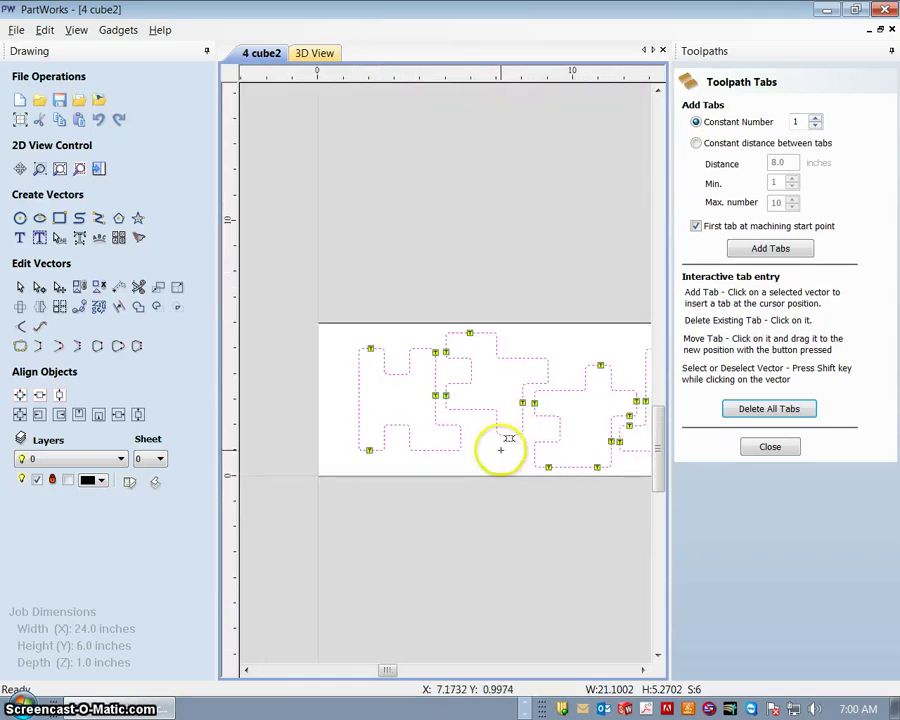
{"action": "scroll", "coordinate": [376, 396], "scroll_direction": "up", "scroll_amount": 1}
{"action": "scroll", "coordinate": [540, 406], "scroll_direction": "up", "scroll_amount": 2}
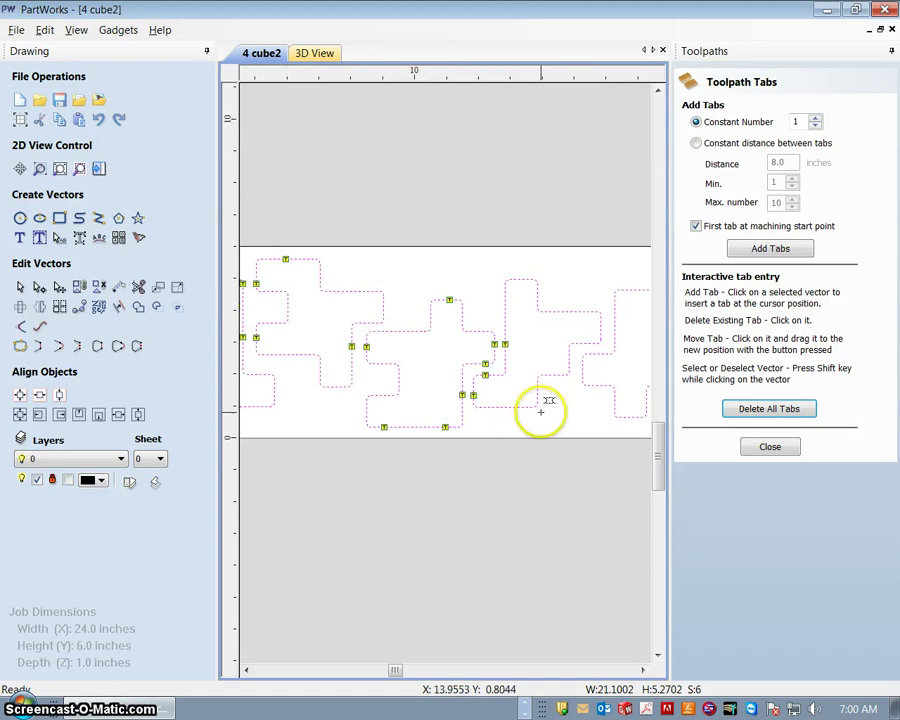
{"action": "middle_click_drag", "start_coordinate": [546, 409], "coordinate": [413, 393]}
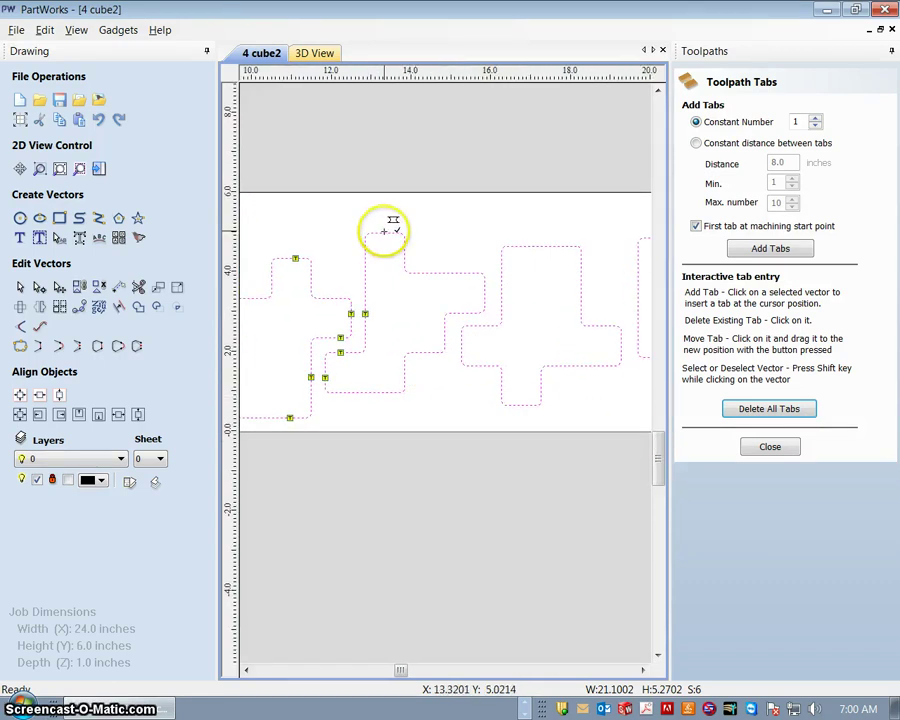
{"action": "left_click", "coordinate": [383, 233]}
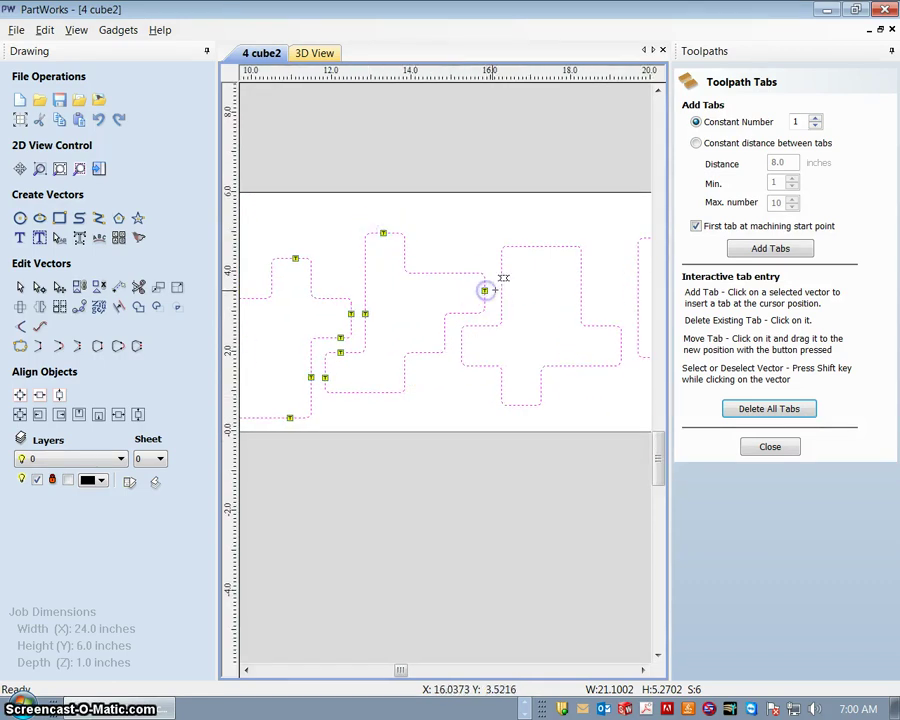
{"action": "left_click", "coordinate": [501, 289]}
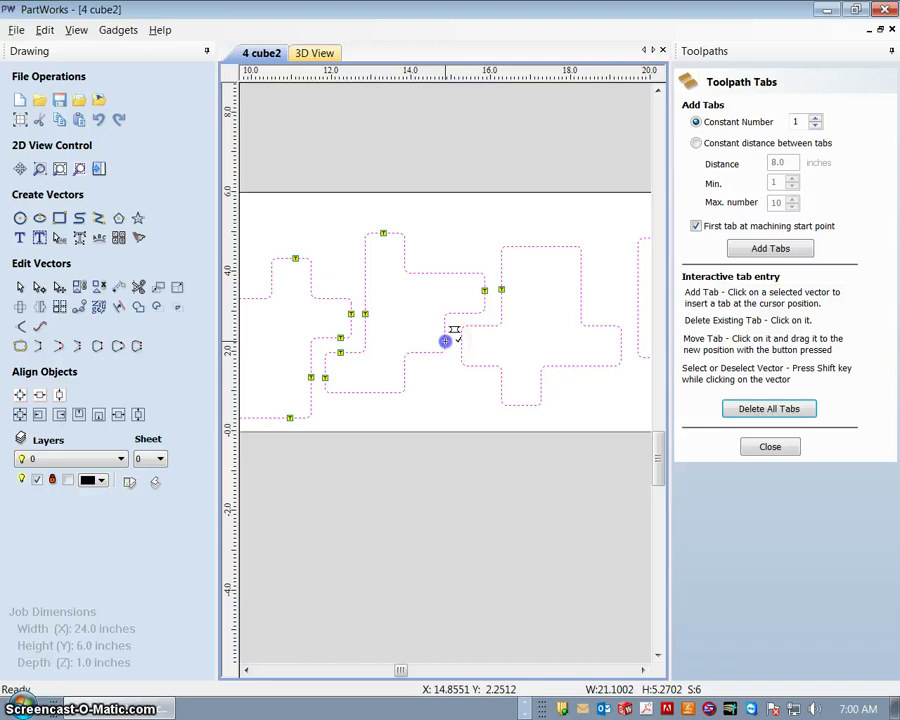
{"action": "left_click", "coordinate": [461, 341]}
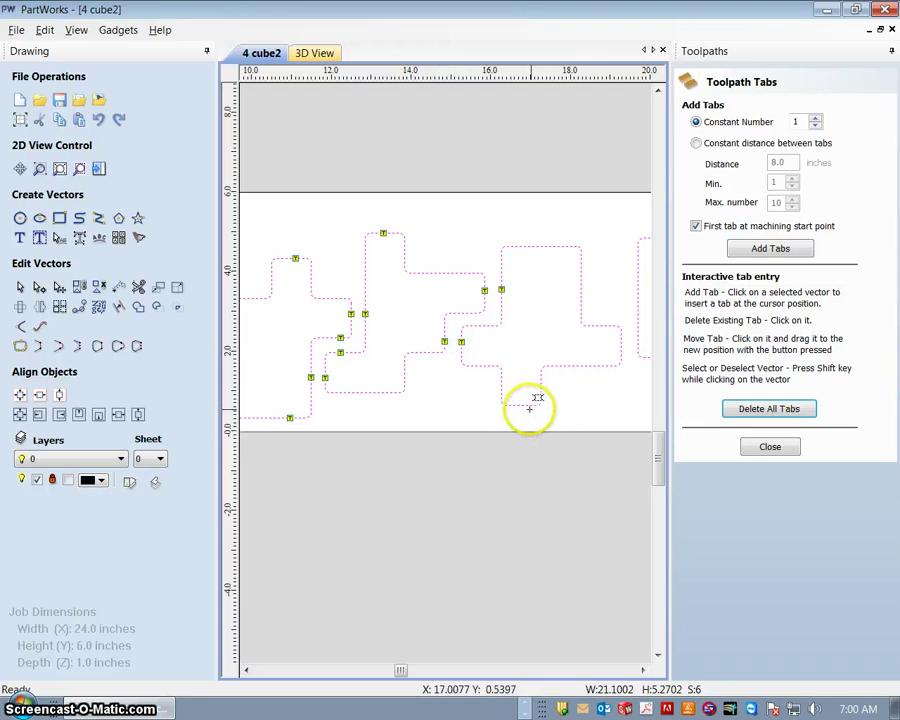
- Add tabs on the fifth part's bottom and top edges and a facing pair between the fifth and sixth parts
{"action": "left_click", "coordinate": [521, 405]}
{"action": "left_click", "coordinate": [527, 246]}
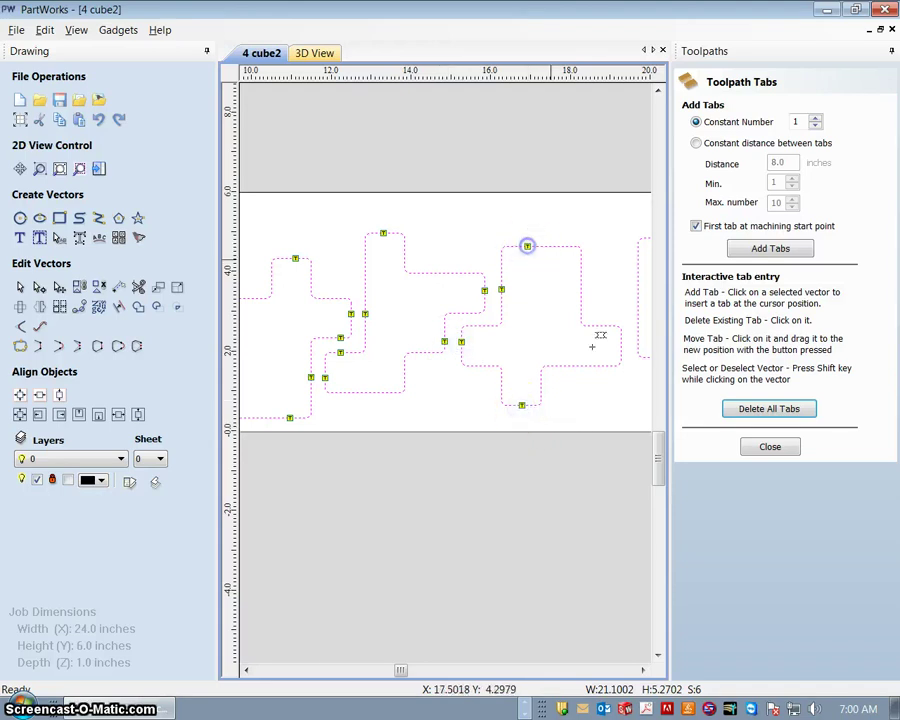
{"action": "scroll", "coordinate": [588, 350], "scroll_direction": "up", "scroll_amount": 1}
{"action": "middle_click_drag", "start_coordinate": [584, 352], "coordinate": [412, 328]}
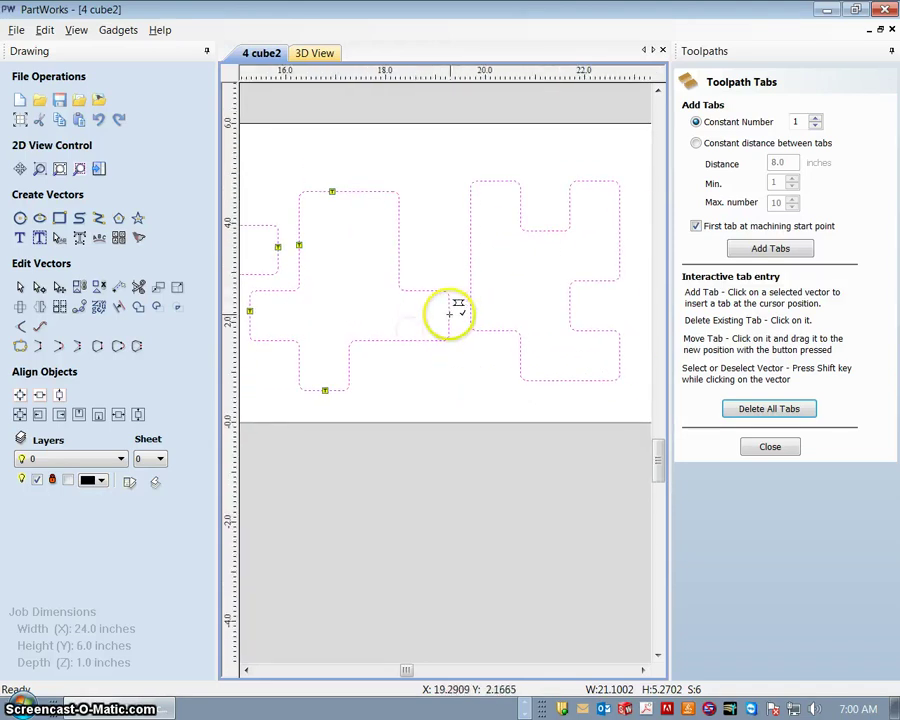
{"action": "left_click", "coordinate": [470, 314]}
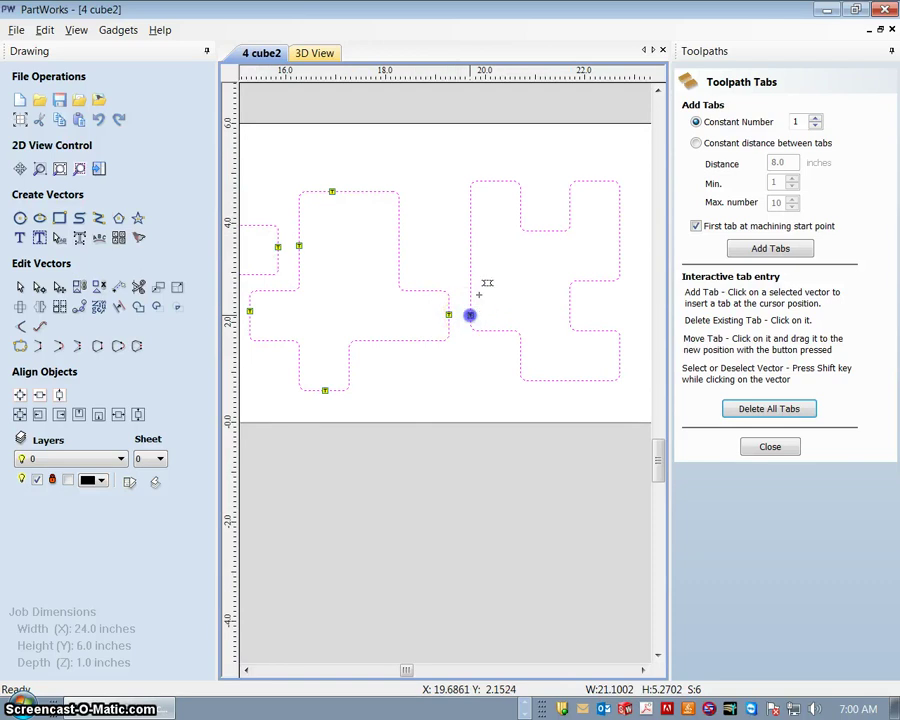
- Add a tab on each upper prong and two on the bottom edge of the sixth part, and finish tab editing
{"action": "left_click", "coordinate": [496, 181]}
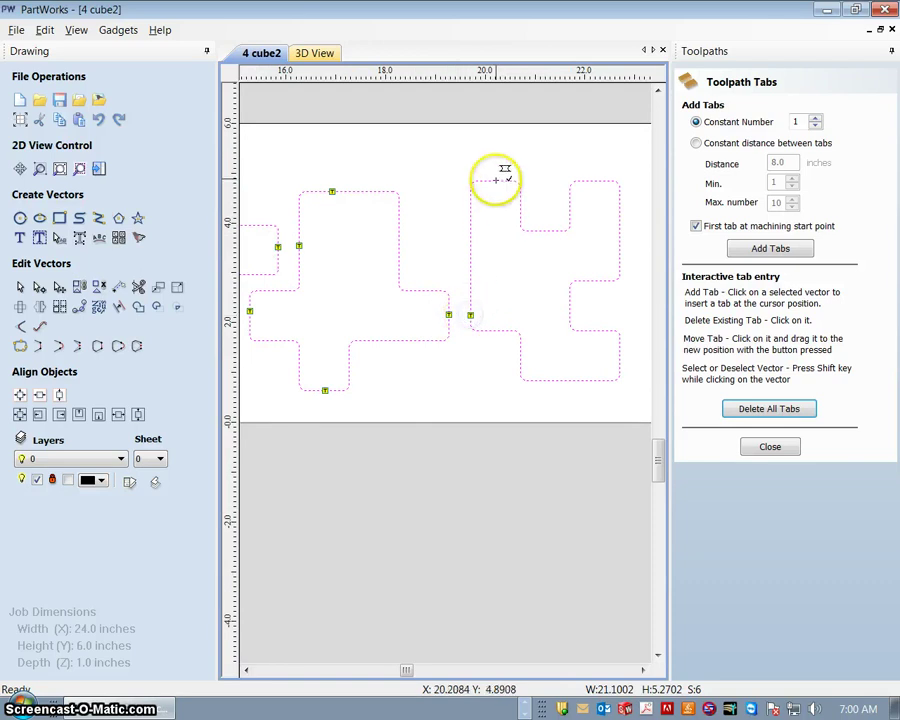
{"action": "left_click", "coordinate": [594, 179]}
{"action": "left_click", "coordinate": [541, 380]}
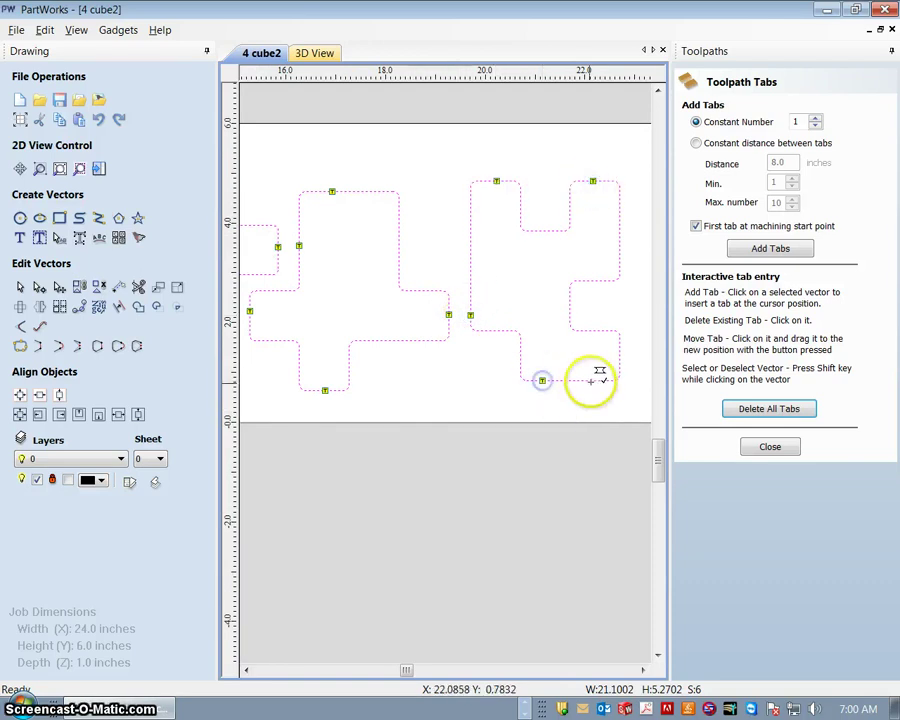
{"action": "left_click", "coordinate": [591, 380]}
{"action": "scroll", "coordinate": [592, 392], "scroll_direction": "up", "scroll_amount": 2}
{"action": "scroll", "coordinate": [592, 392], "scroll_direction": "down", "scroll_amount": 5}
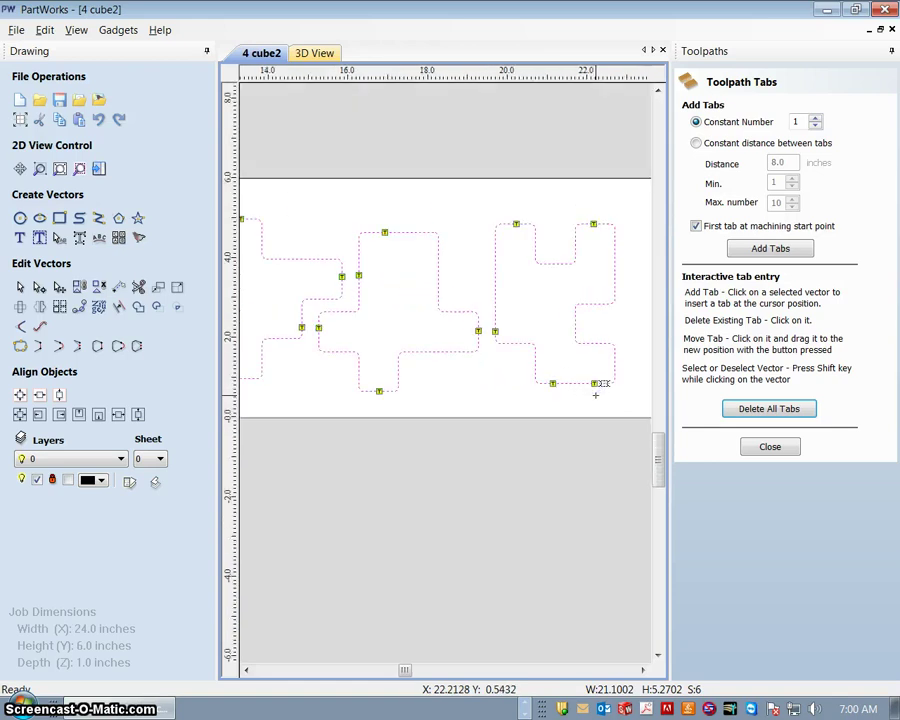
{"action": "mouse_move", "coordinate": [614, 391]}
{"action": "middle_mouse_down"}
{"action": "mouse_move", "coordinate": [552, 372]}
{"action": "mouse_move", "coordinate": [632, 355]}
{"action": "middle_mouse_up"}
{"action": "scroll", "coordinate": [364, 353], "scroll_direction": "down", "scroll_amount": 2}
{"action": "middle_click_drag", "start_coordinate": [364, 355], "coordinate": [440, 321]}
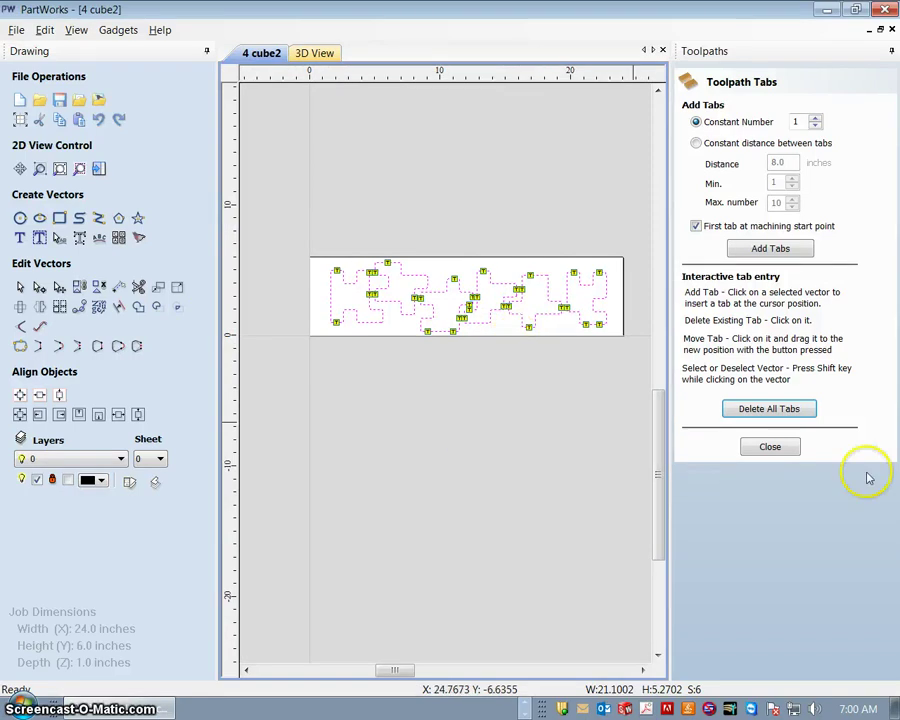
{"action": "left_click", "coordinate": [770, 450]}
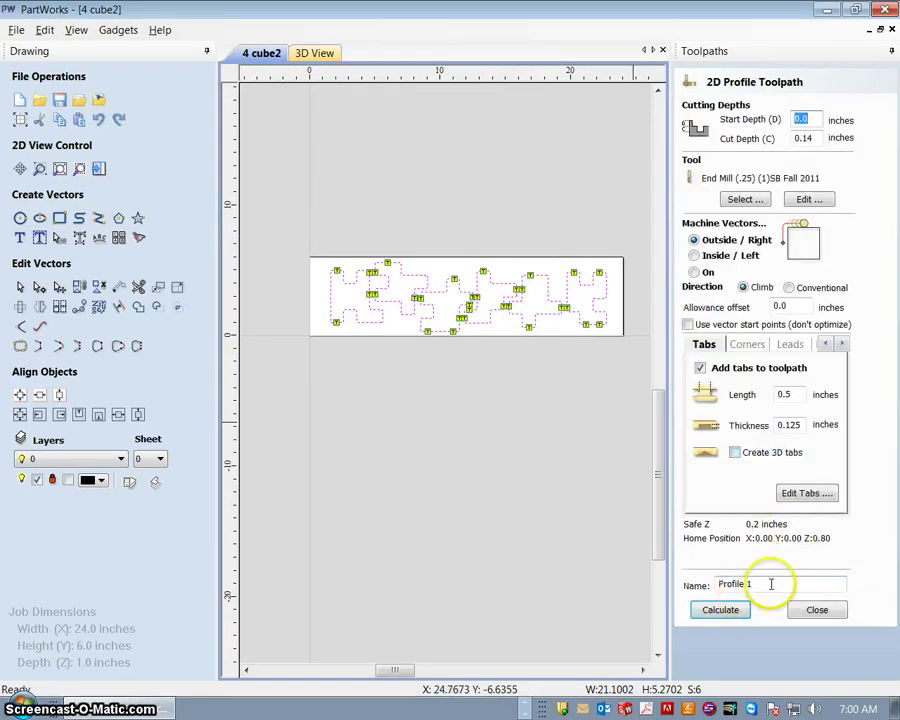
- Name the profile toolpath "outline", calculate it and preview the cut
{"action": "left_click_drag", "start_coordinate": [770, 584], "coordinate": [690, 584]}
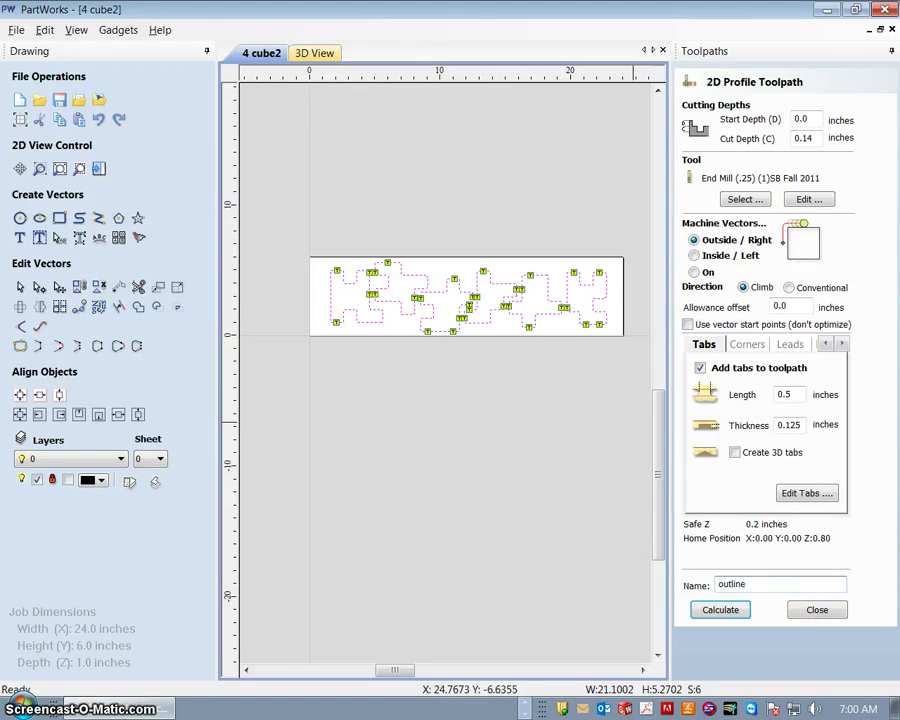
{"action": "left_click", "coordinate": [722, 612]}
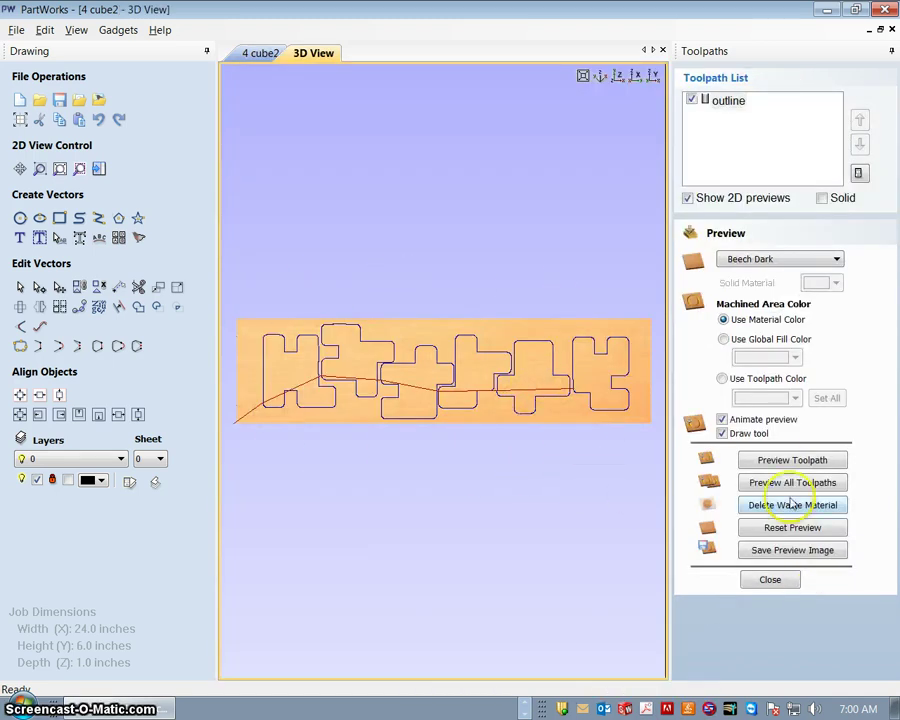
{"action": "left_click", "coordinate": [793, 463]}
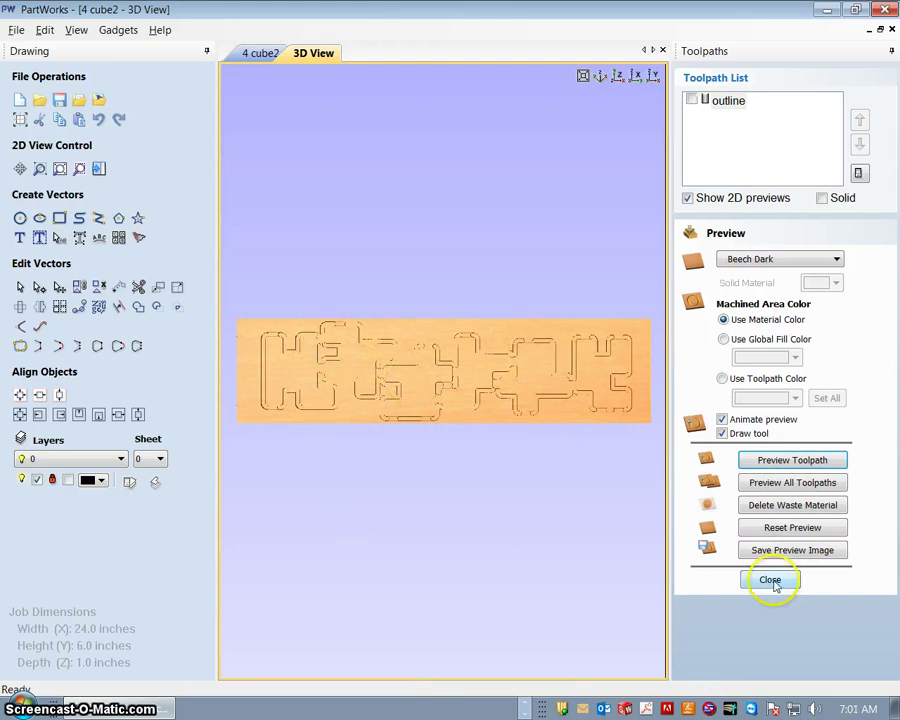
{"action": "left_click", "coordinate": [771, 580]}
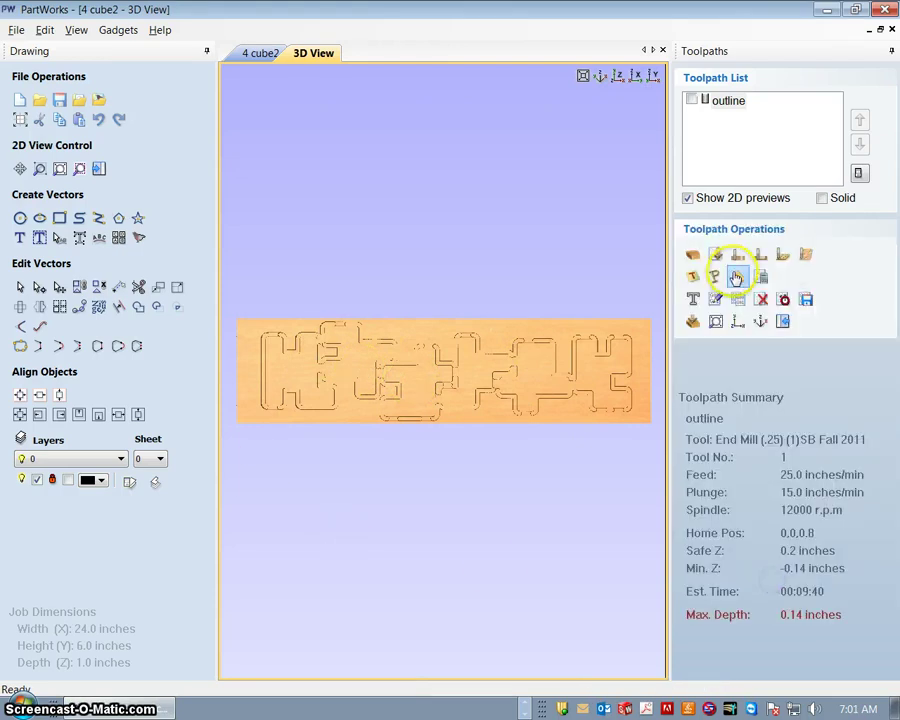
- Set the outline toolpath's cut depth to 1 inch, recalculate it and rerun the cut preview on fresh material
{"action": "double_click", "coordinate": [707, 100]}
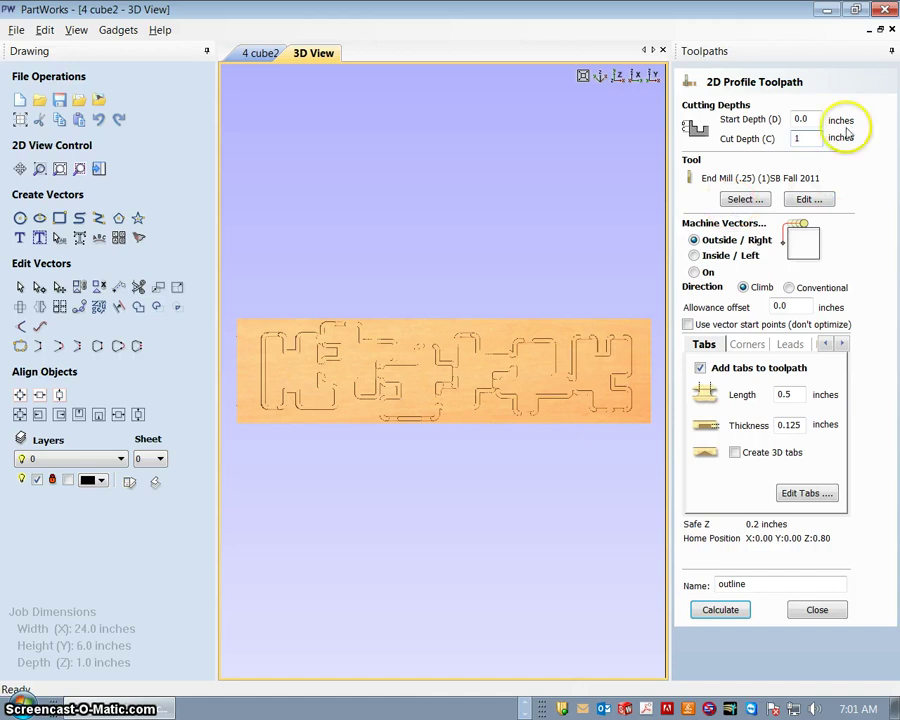
{"action": "left_click", "coordinate": [731, 613]}
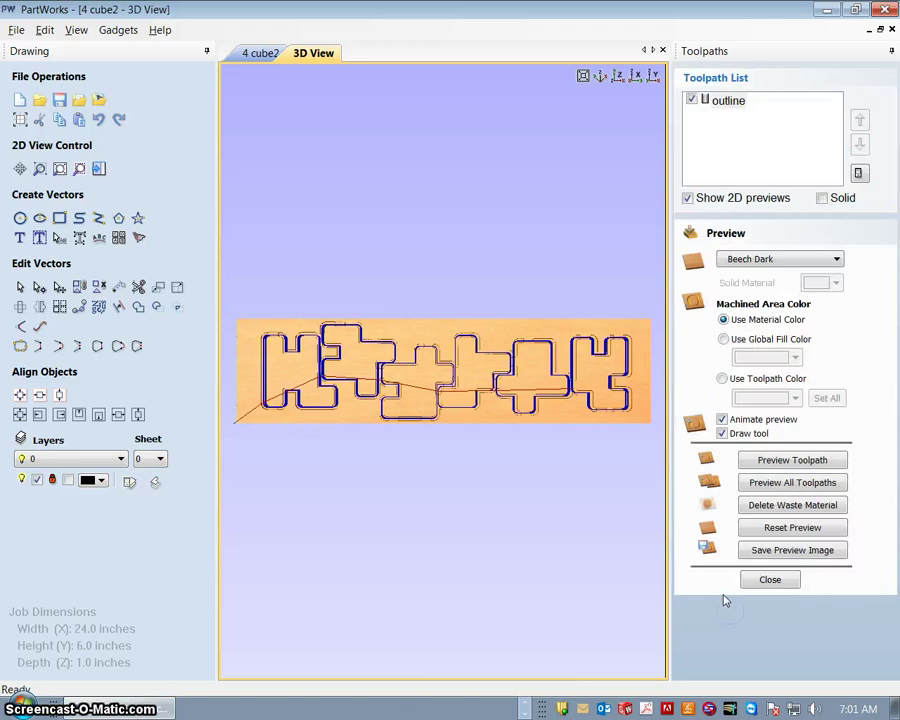
{"action": "left_click", "coordinate": [789, 529]}
{"action": "left_click", "coordinate": [786, 462]}
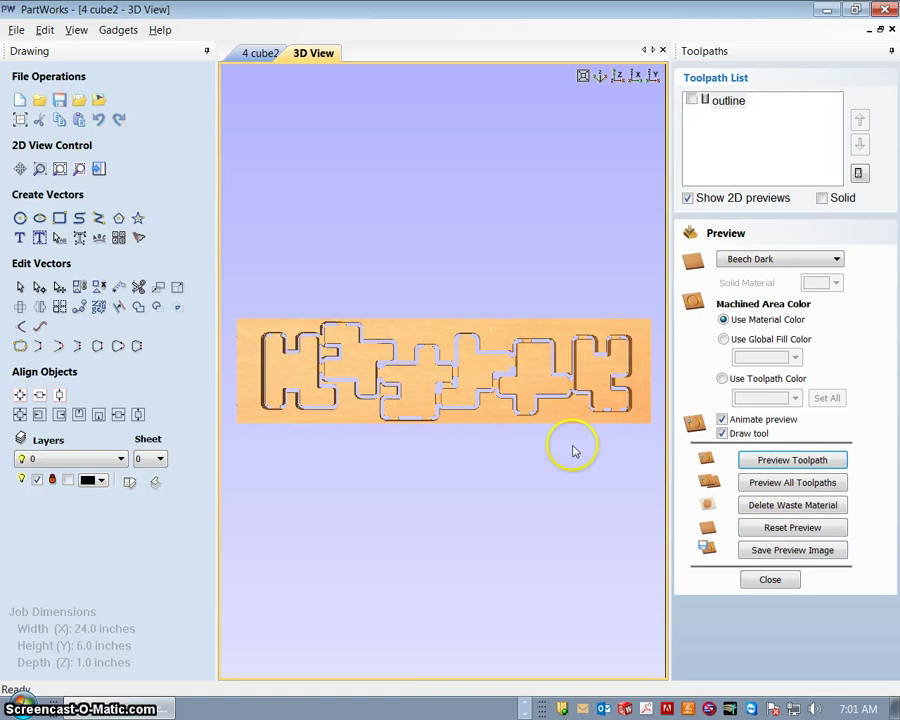
- Inspect the tabs and cut channels around the middle parts in the 3D cut preview, and close the preview
{"action": "scroll", "coordinate": [570, 448], "scroll_direction": "up", "scroll_amount": 4}
{"action": "left_click_drag", "start_coordinate": [333, 402], "coordinate": [339, 373]}
{"action": "left_click_drag", "start_coordinate": [284, 388], "coordinate": [451, 458]}
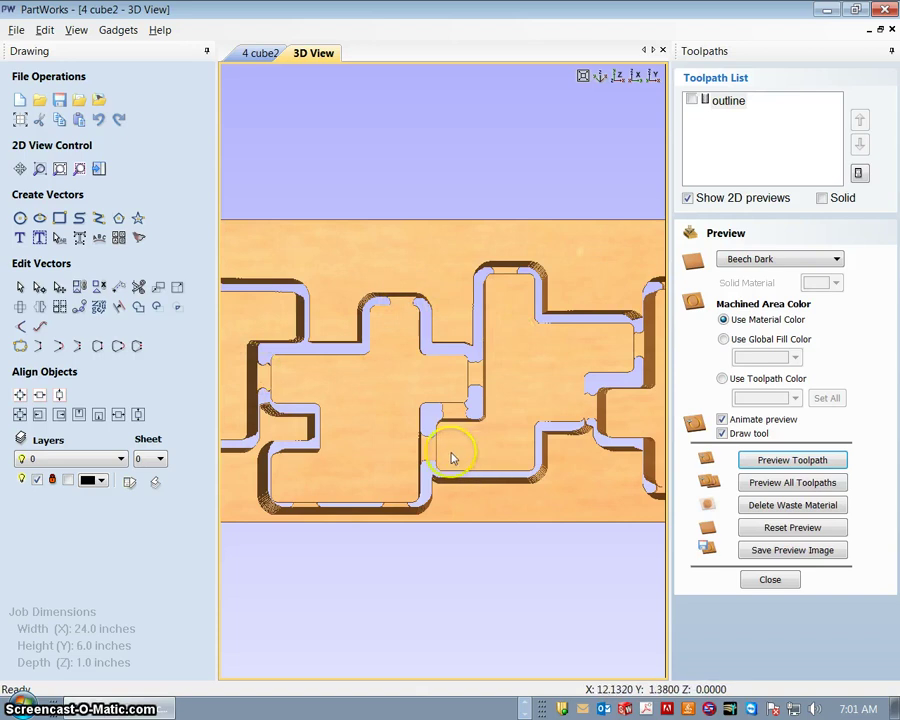
{"action": "left_click", "coordinate": [767, 581]}
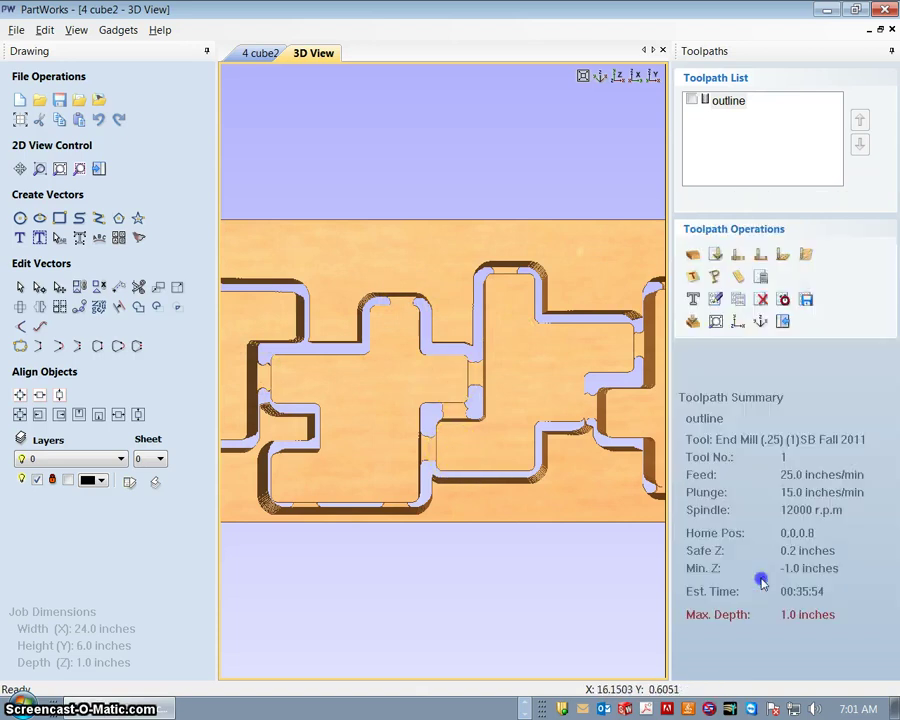
- Set the outline toolpath's tabs to 0.75 inch long and 0.5 inch thick, recalculate it and rerun the cut preview on fresh material
{"action": "double_click", "coordinate": [705, 102]}
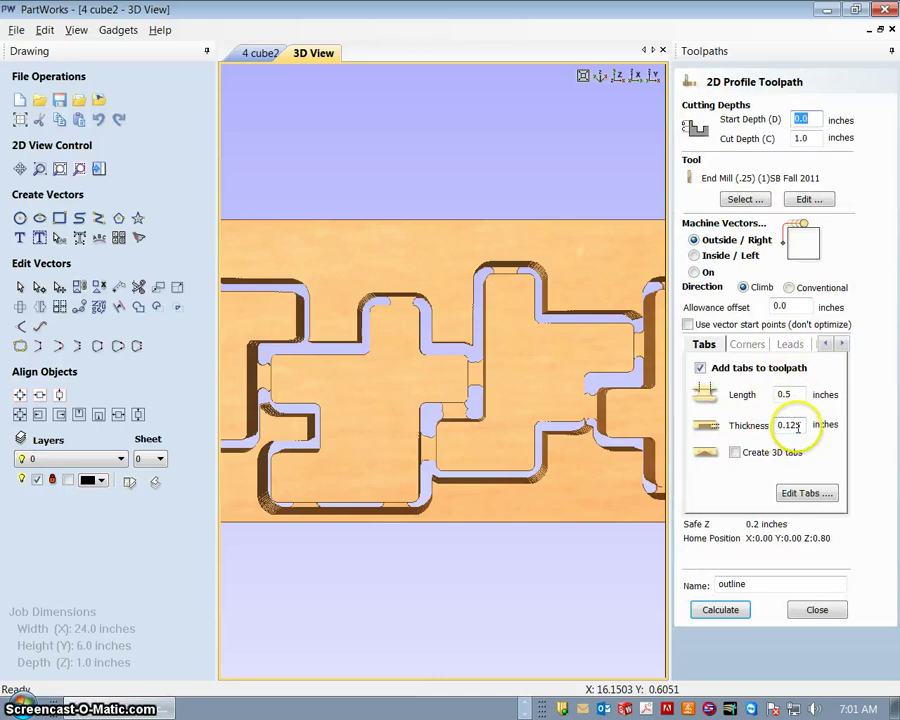
{"action": "double_click", "coordinate": [785, 394]}
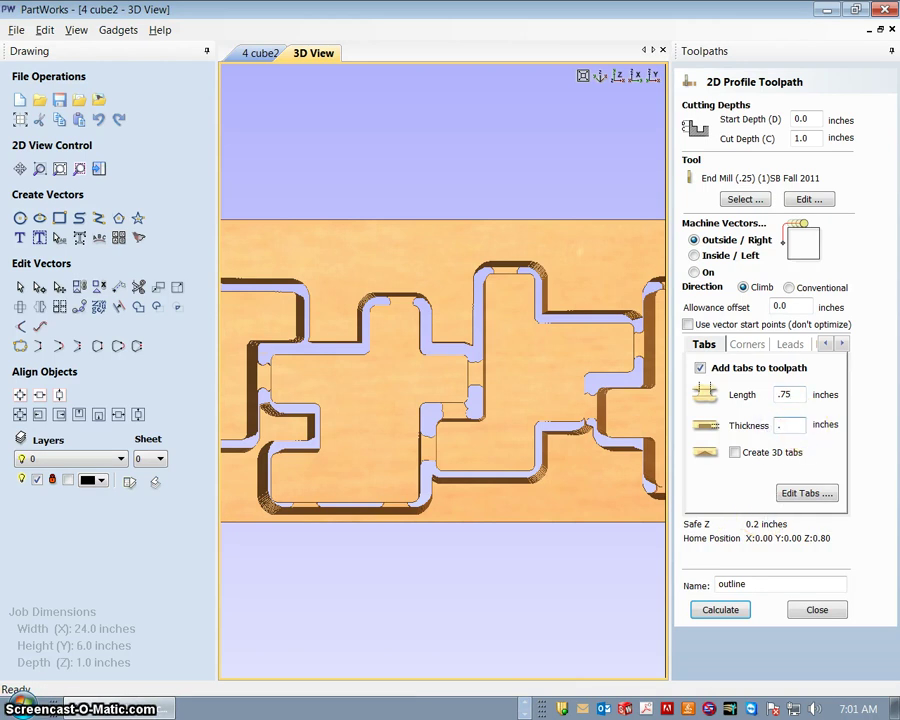
{"action": "left_click", "coordinate": [718, 610]}
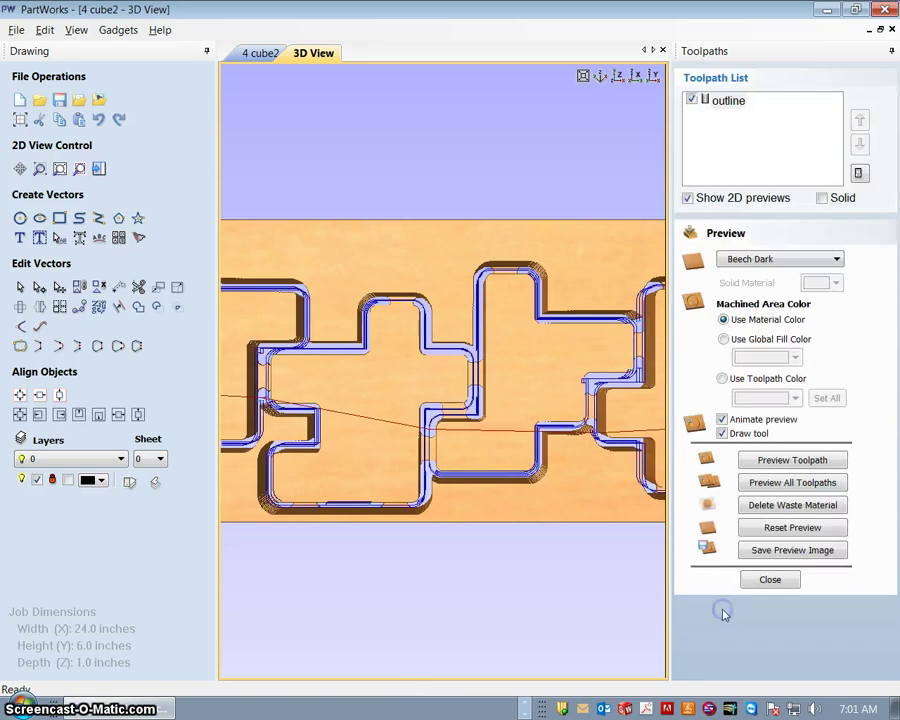
{"action": "left_click", "coordinate": [787, 531]}
{"action": "left_click", "coordinate": [787, 462]}
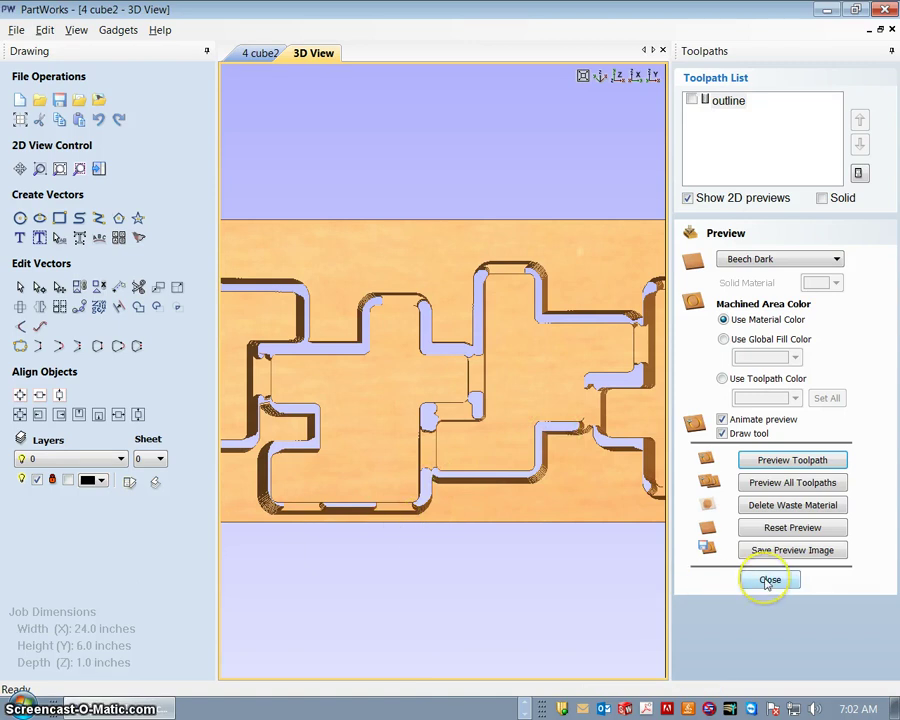
- Review the tab length and thickness settings of the outline toolpath
{"action": "double_click", "coordinate": [713, 100]}
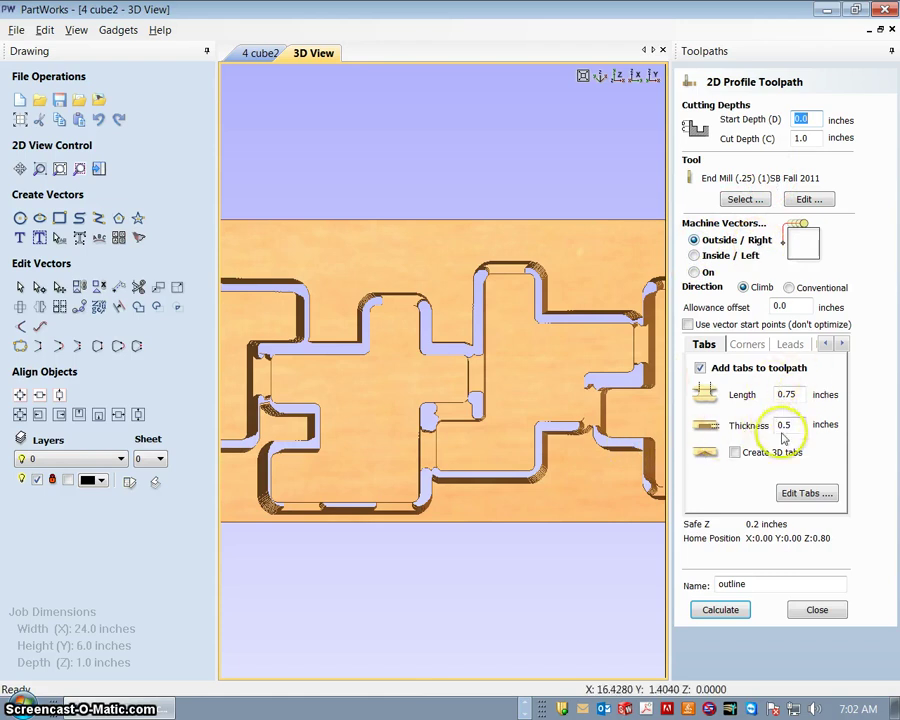
{"action": "left_click", "coordinate": [816, 610]}
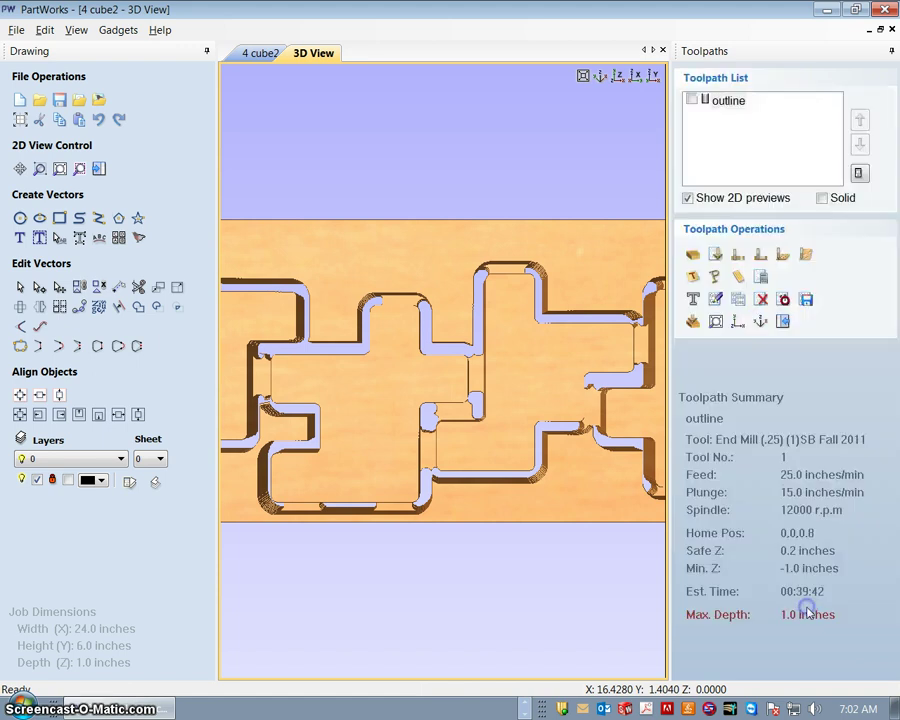
- Show the outline toolpath in the 2D drawing and examine its cutting path around the middle parts
{"action": "left_click", "coordinate": [259, 55]}
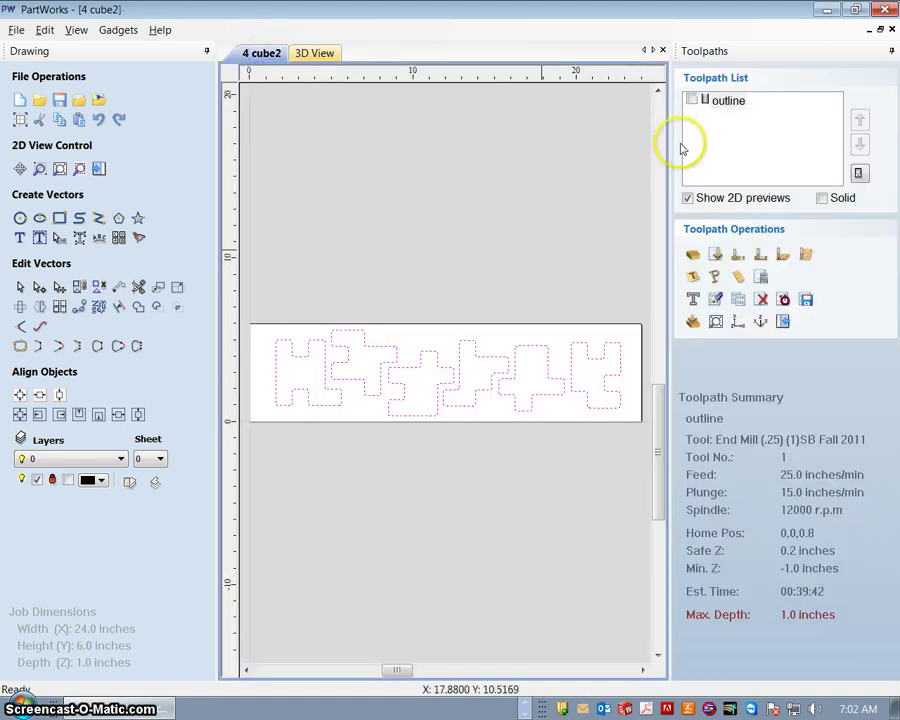
{"action": "left_click", "coordinate": [692, 101]}
{"action": "scroll", "coordinate": [508, 368], "scroll_direction": "down", "scroll_amount": 2}
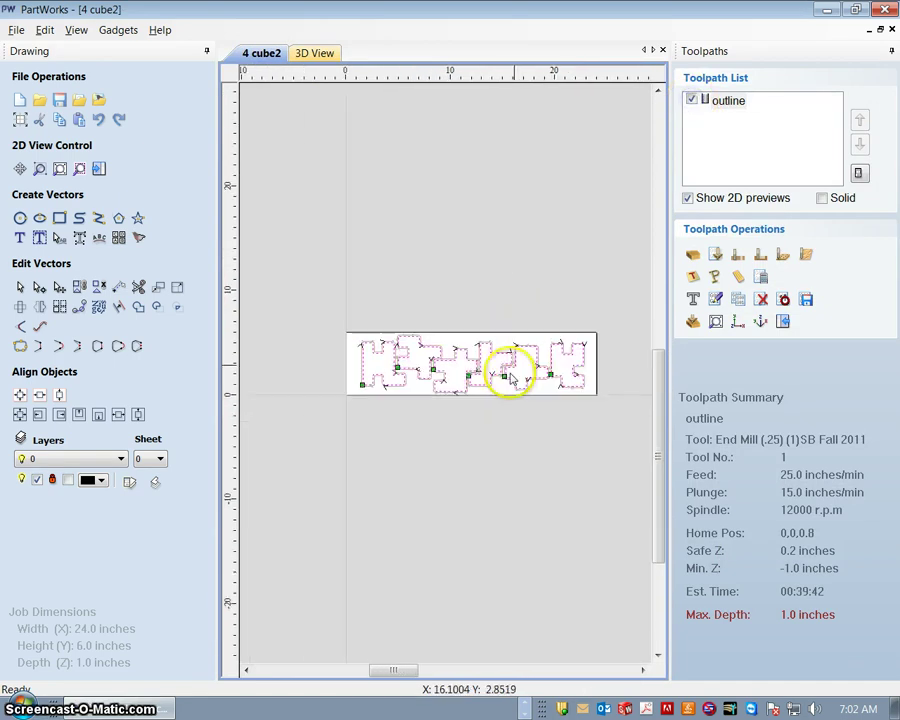
{"action": "scroll", "coordinate": [508, 364], "scroll_direction": "up", "scroll_amount": 5}
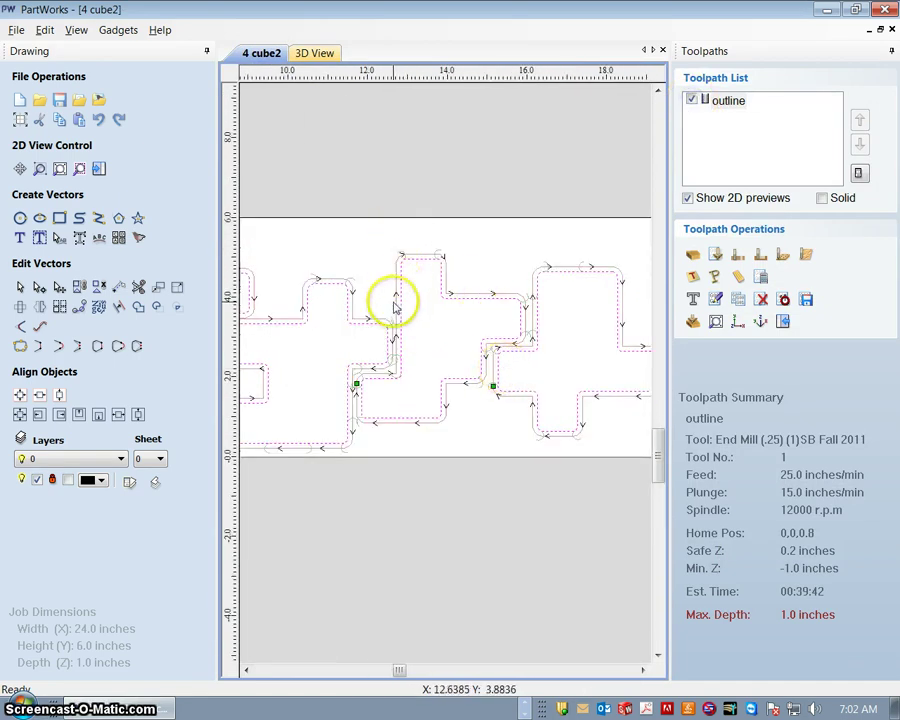
{"action": "scroll", "coordinate": [396, 303], "scroll_direction": "up", "scroll_amount": 5}
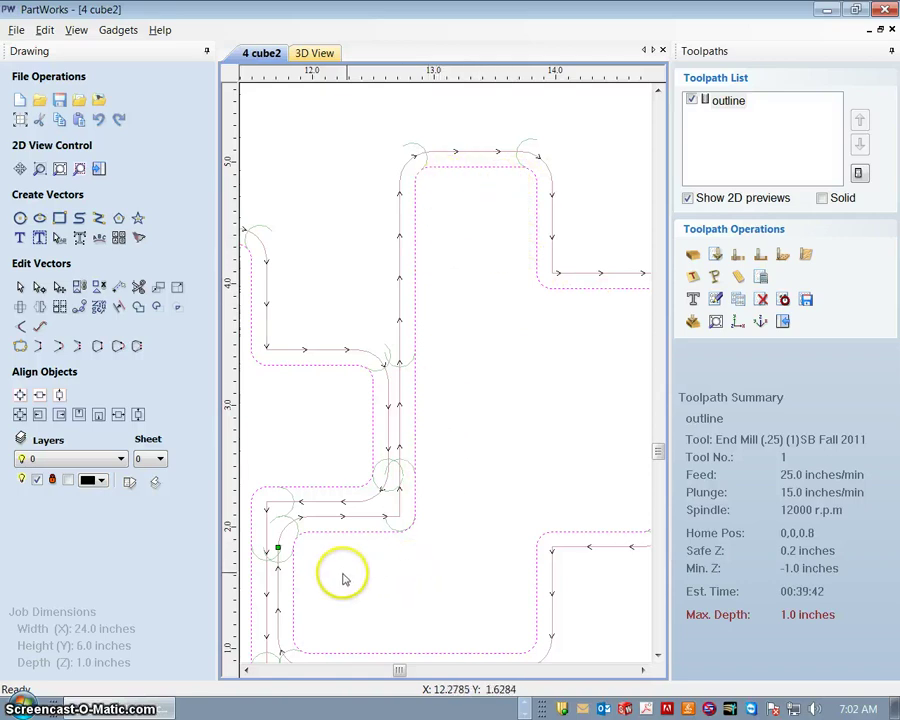
{"action": "scroll", "coordinate": [542, 187], "scroll_direction": "down", "scroll_amount": 4}
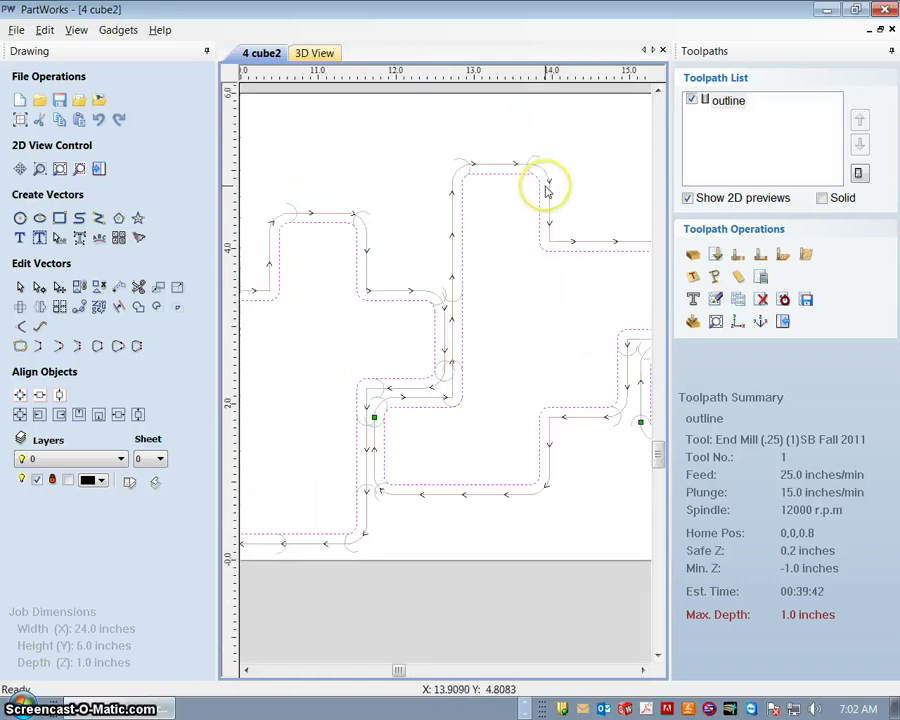
{"action": "scroll", "coordinate": [593, 338], "scroll_direction": "down", "scroll_amount": 2}
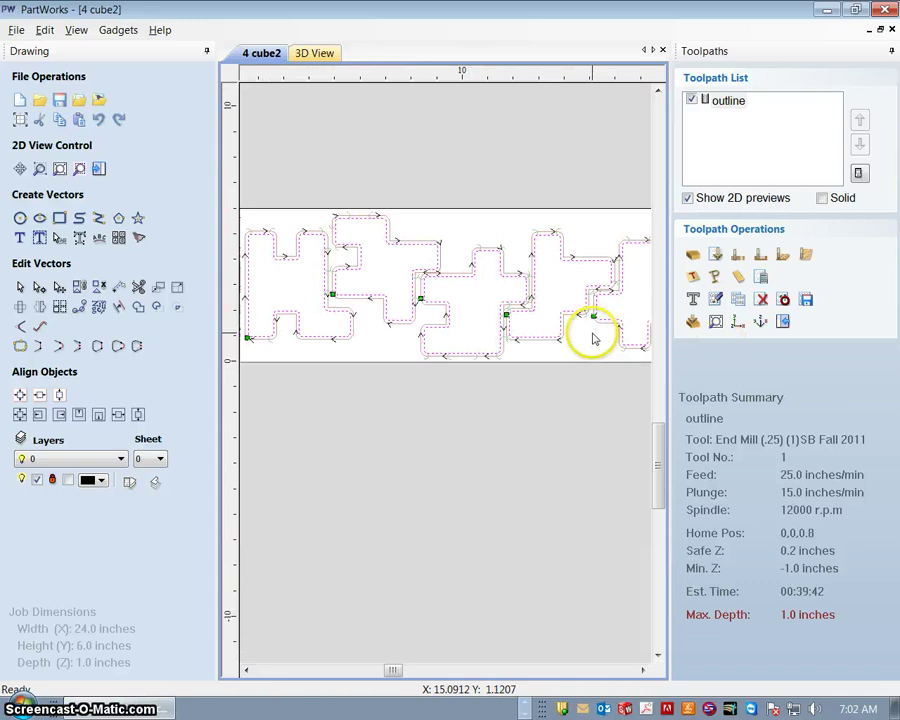
- Open the save settings for the outline toolpath and view the toolpath around the middle parts
{"action": "left_click", "coordinate": [807, 300]}
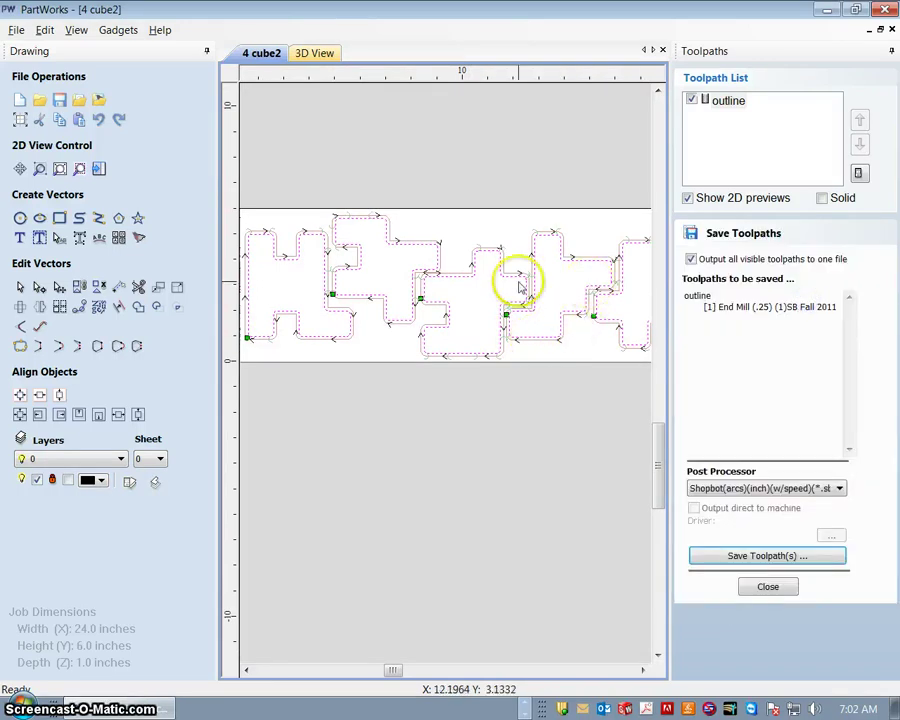
{"action": "scroll", "coordinate": [458, 400], "scroll_direction": "up", "scroll_amount": 1}
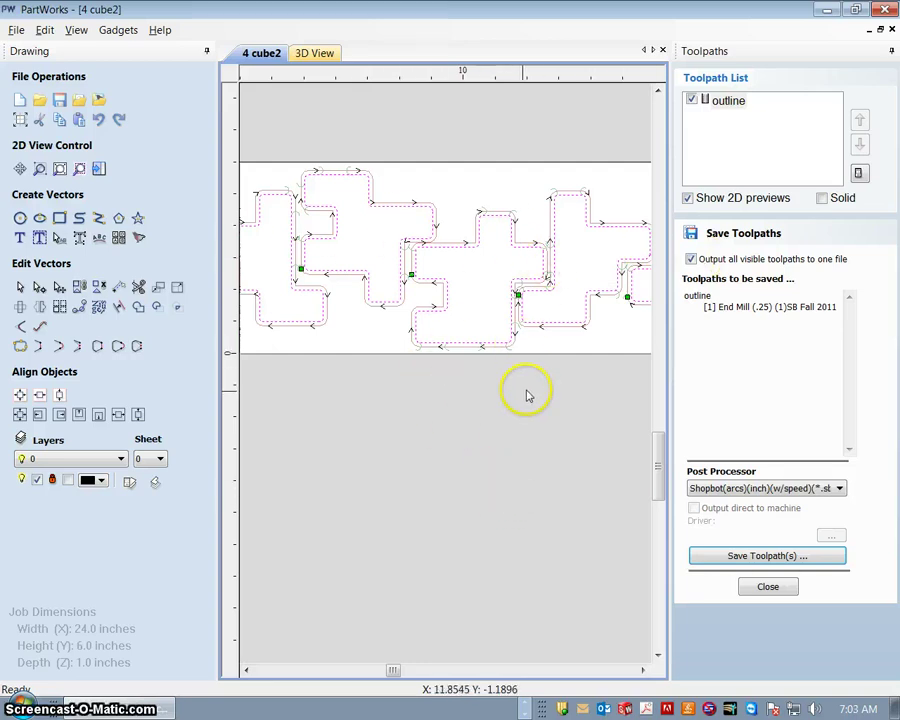
{"action": "left_click", "coordinate": [125, 708]}
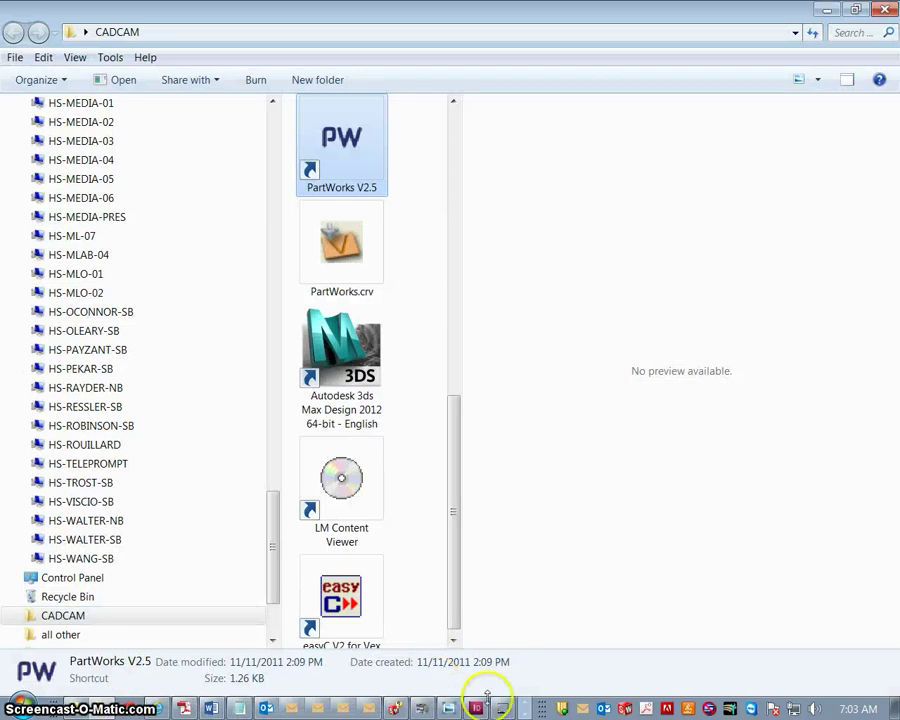